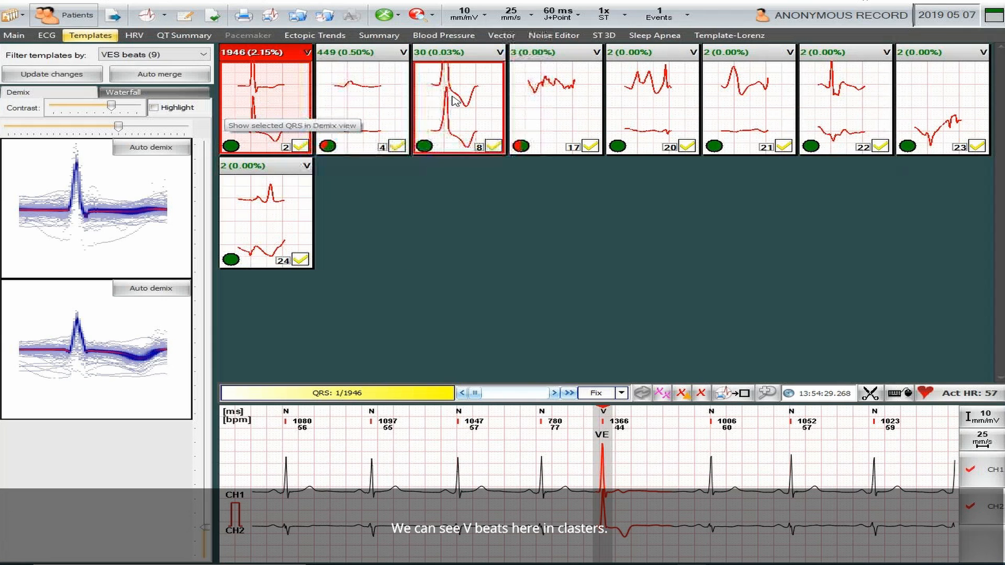
- Look over the 449- and 30-beat templates, then return to the 1946-beat template
click(349, 110)
click(459, 109)
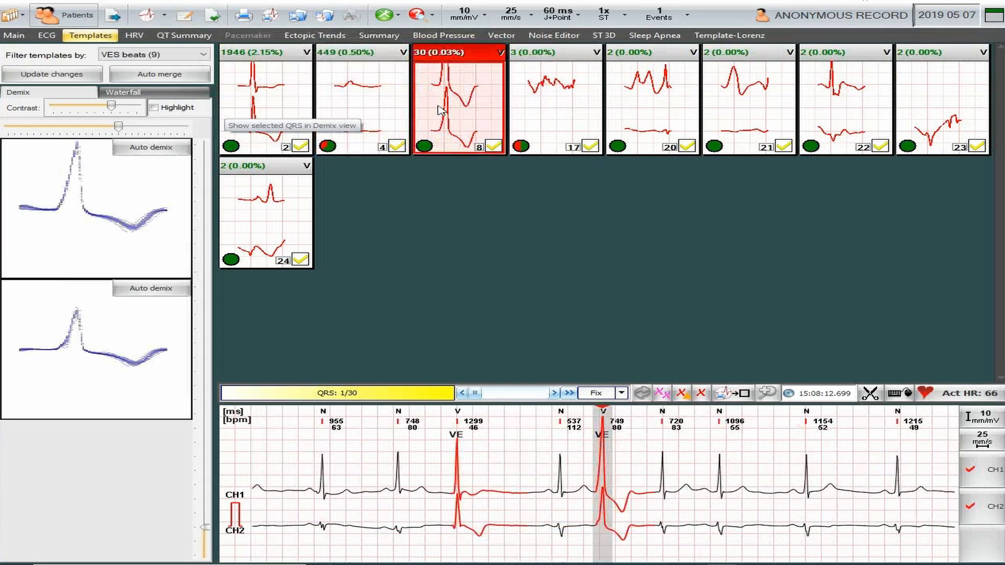
click(270, 108)
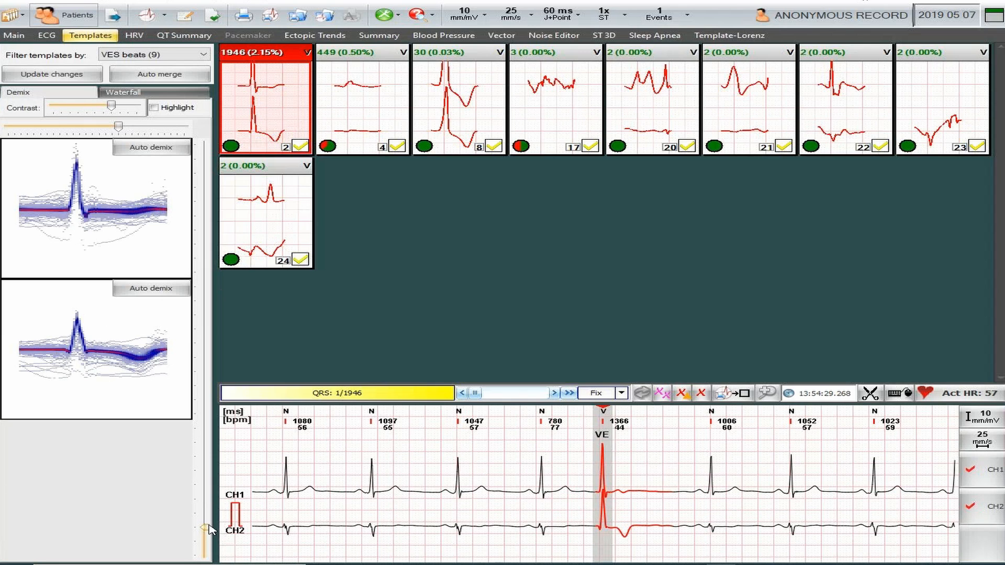
- Mark the stray beats in the CH2 Demix plot and split them off as a 28-beat template
drag(210, 520, 205, 470)
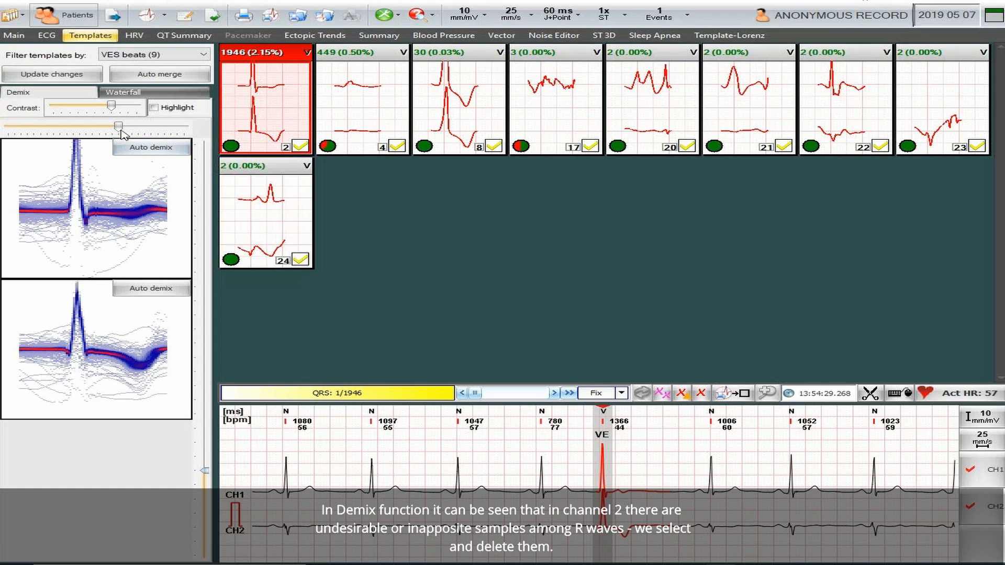
drag(121, 128, 151, 127)
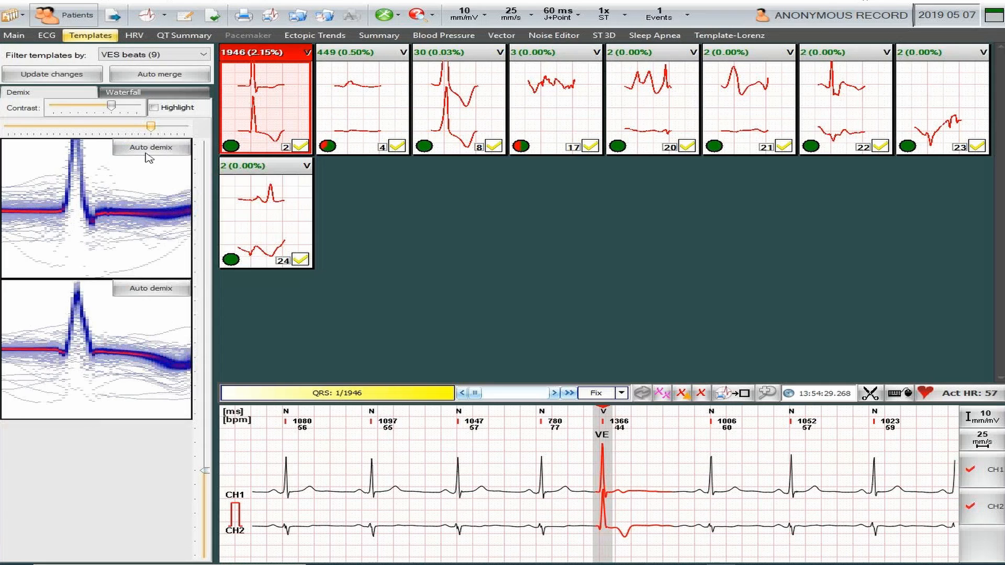
drag(77, 327, 77, 404)
drag(78, 405, 79, 400)
click(454, 298)
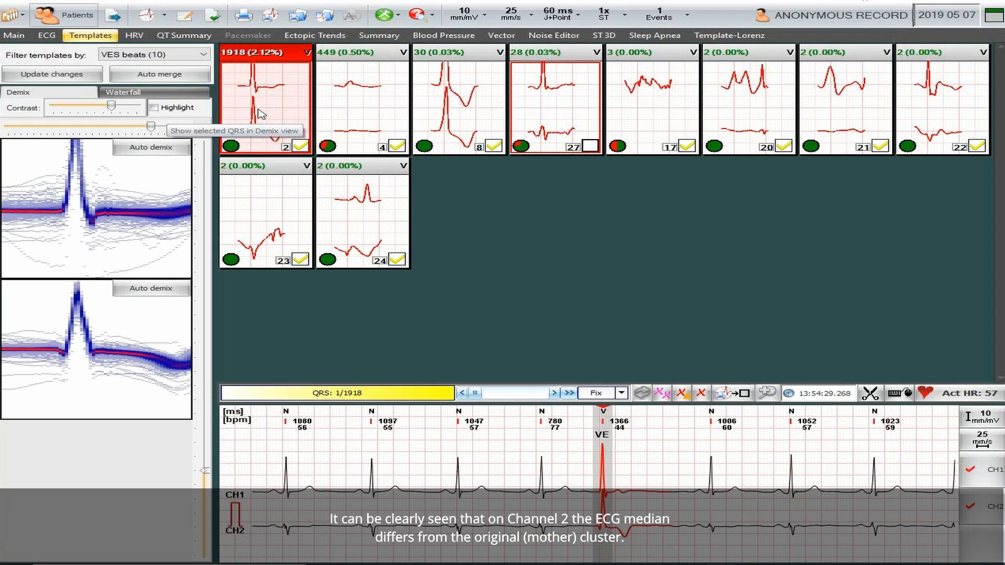
- Review the new 28-beat template so it's ticked, then go back to the 1918-beat template
click(570, 128)
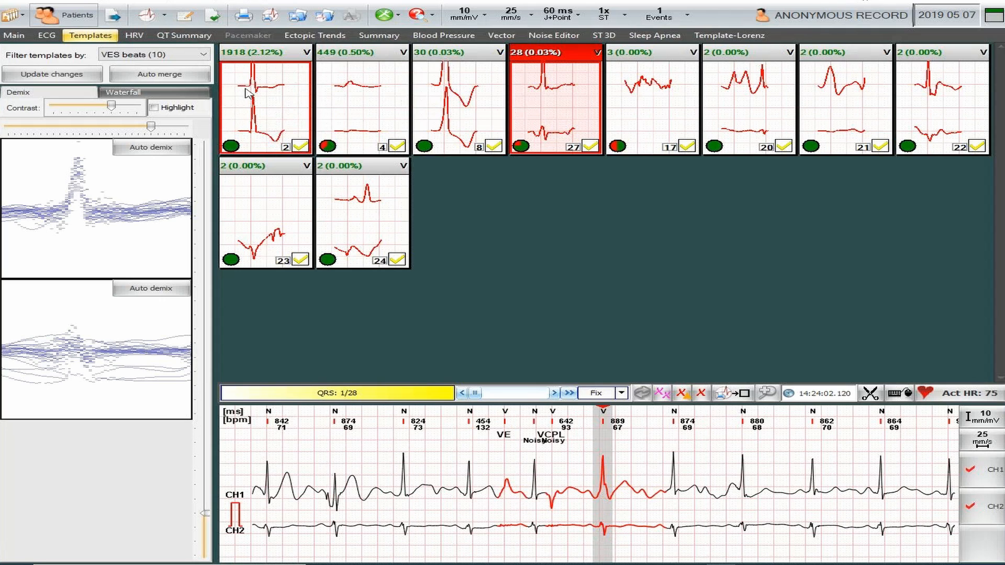
click(253, 115)
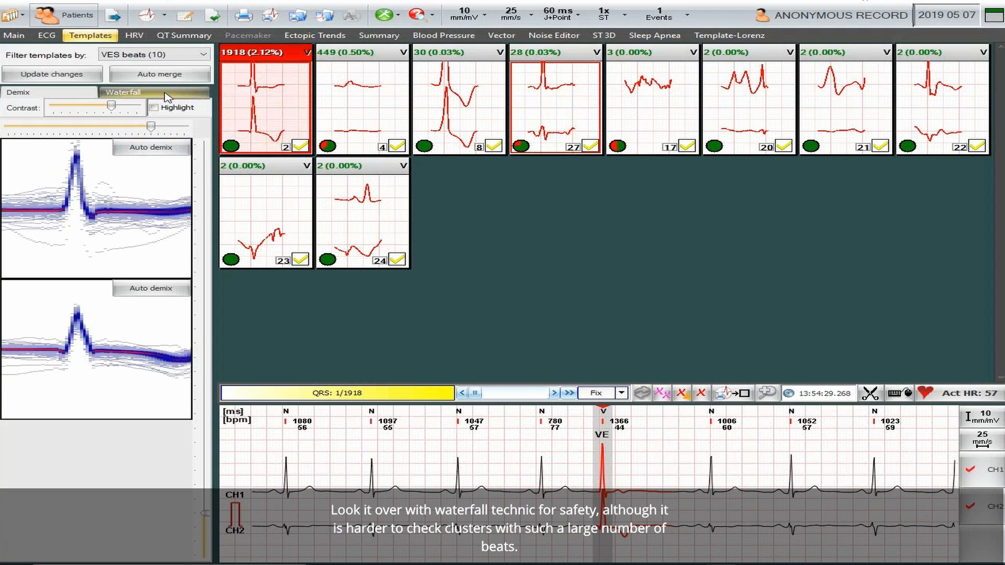
click(168, 92)
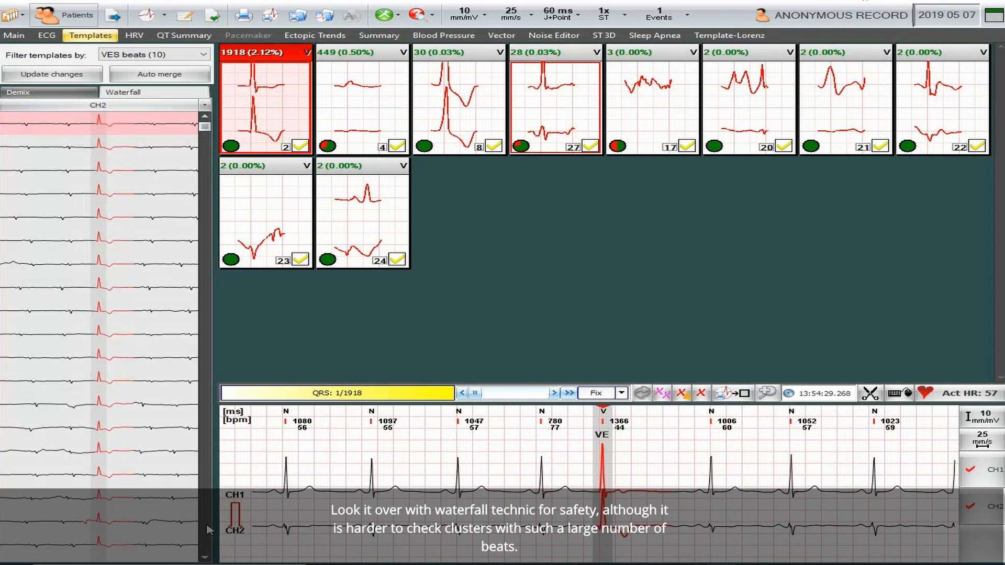
scroll(208, 530, down, 5)
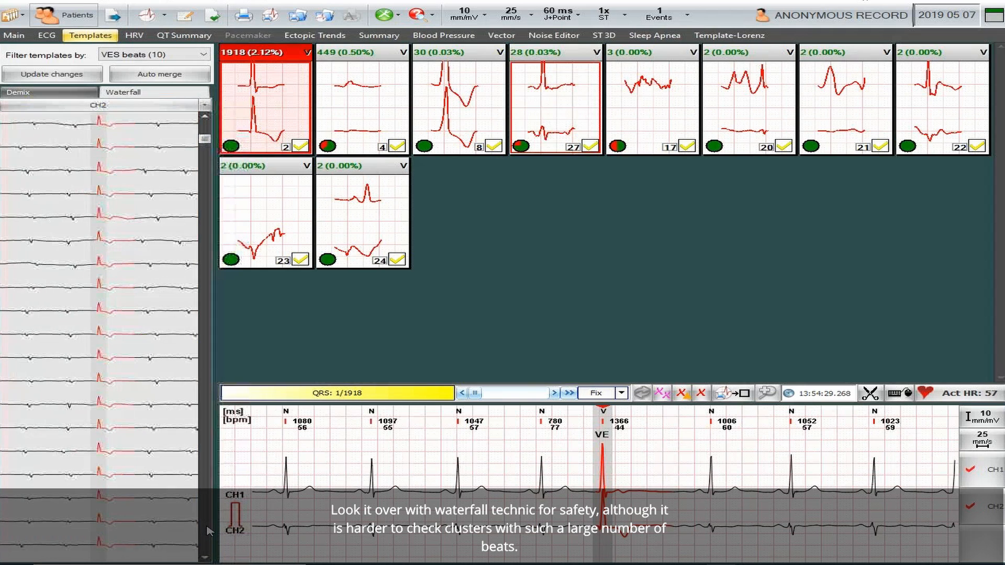
scroll(209, 530, down, 10)
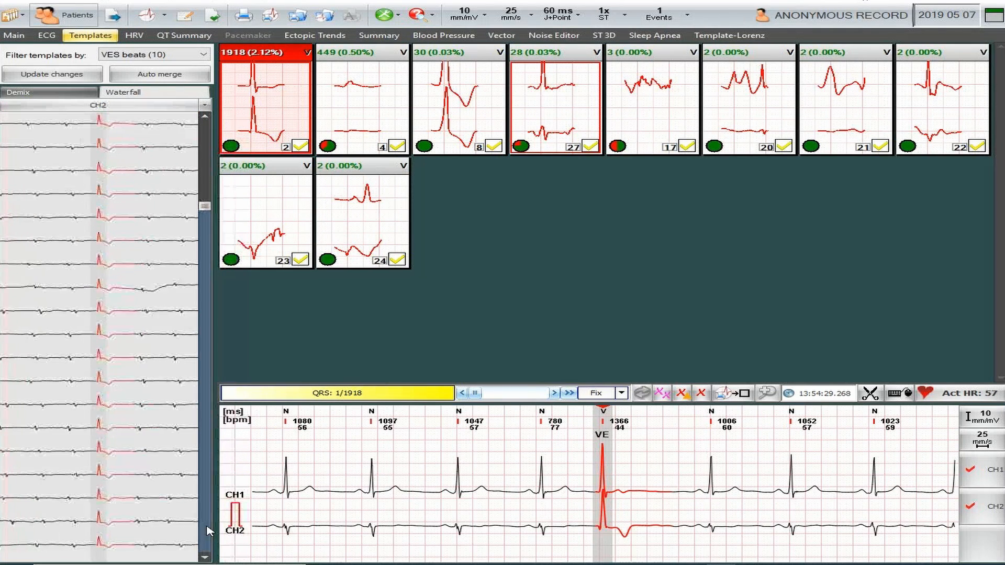
scroll(208, 530, down, 6)
click(220, 199)
click(205, 175)
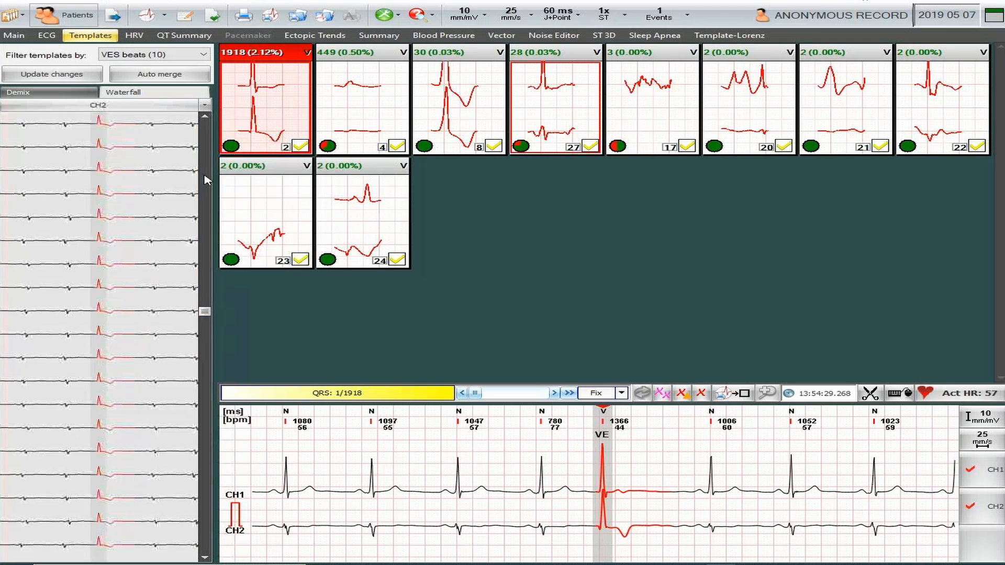
click(205, 180)
click(207, 372)
click(101, 220)
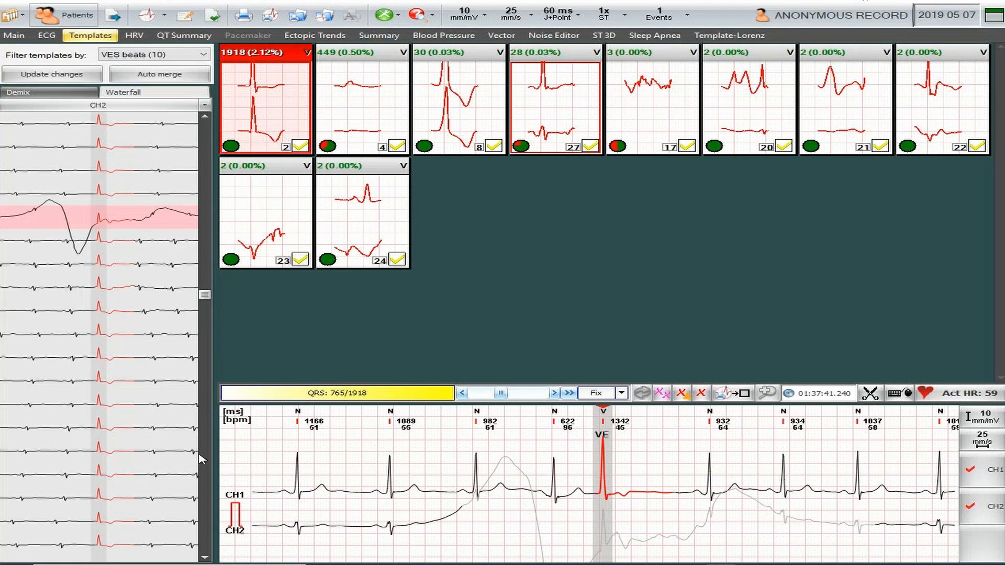
click(204, 404)
drag(206, 303, 205, 124)
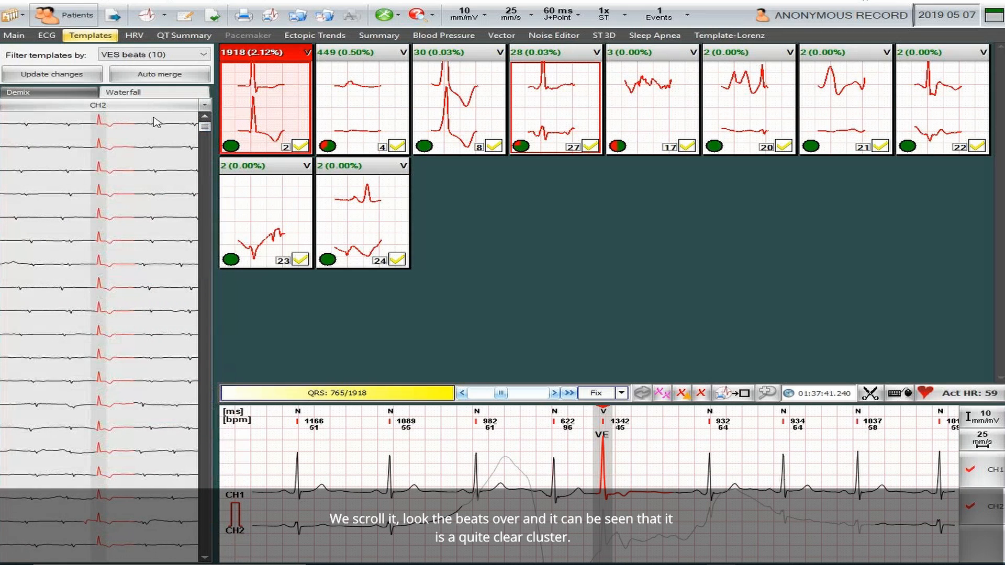
click(46, 94)
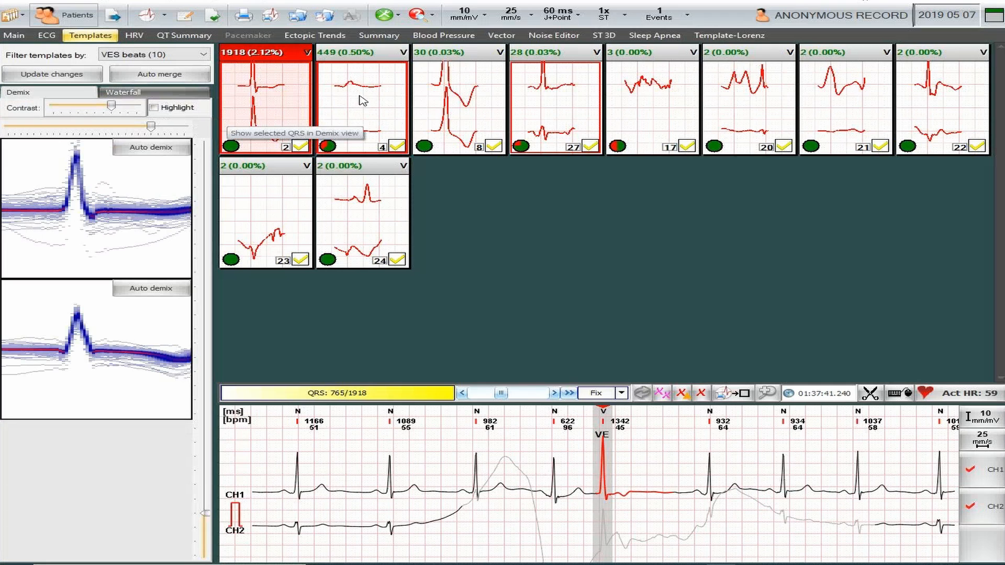
- Lower the Demix contrast on the 449-beat template and split its 19 tall outlier beats into template 28
click(360, 103)
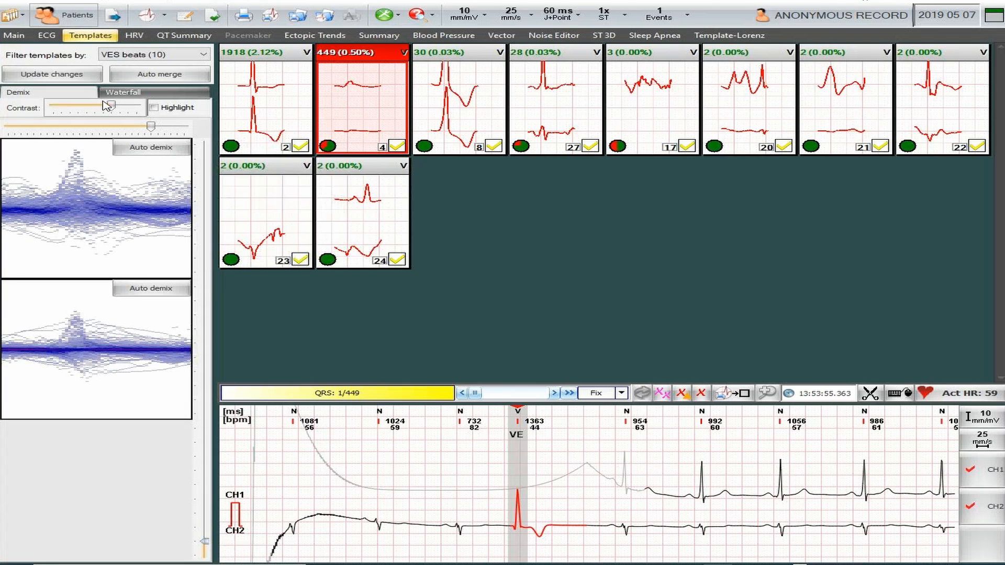
drag(111, 106, 138, 107)
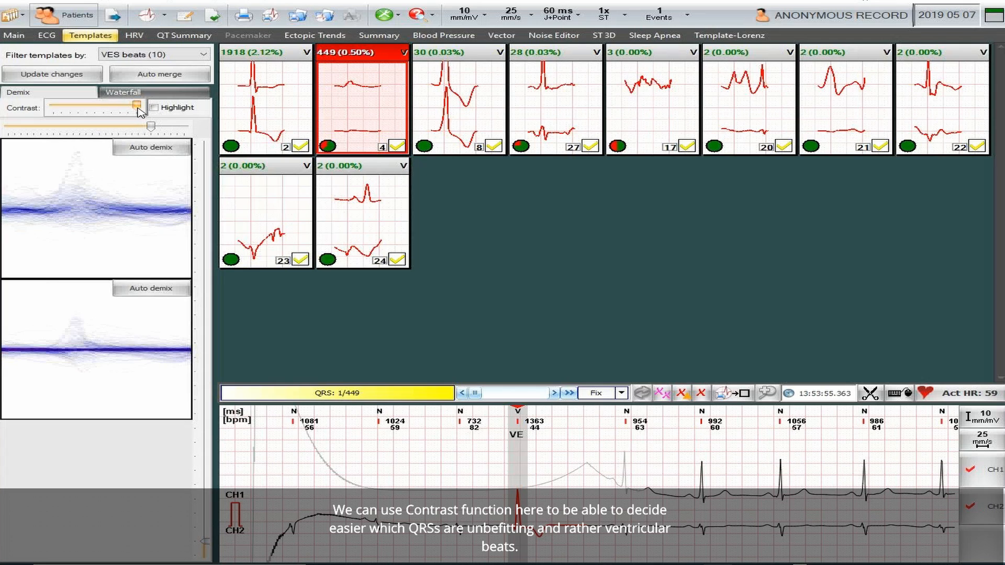
drag(138, 108, 127, 107)
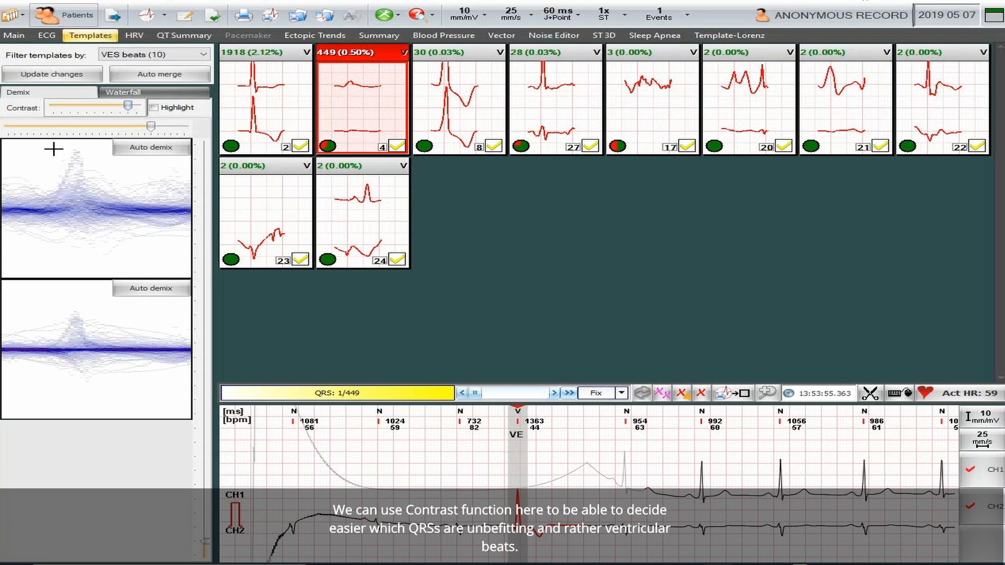
drag(62, 152, 76, 168)
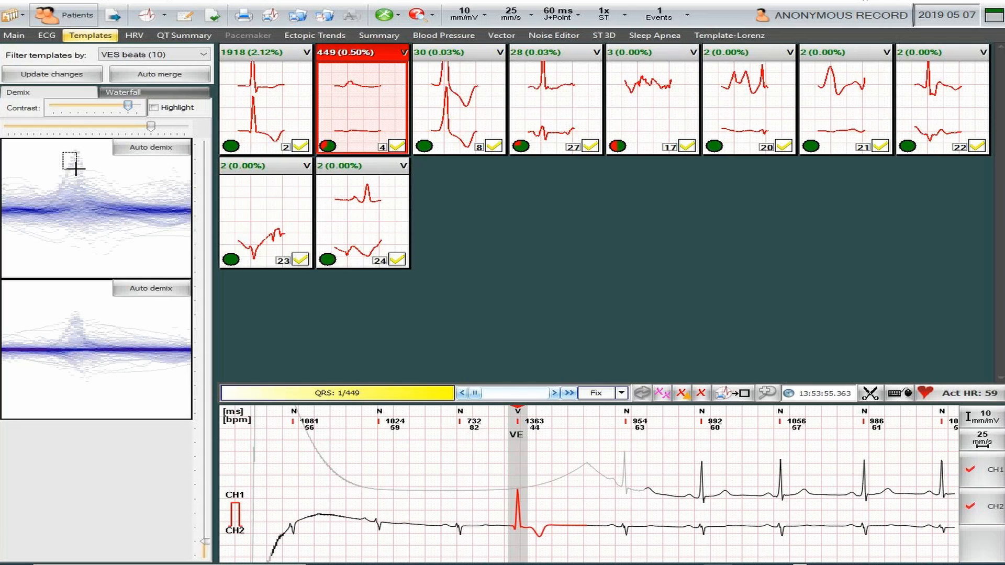
drag(76, 168, 76, 168)
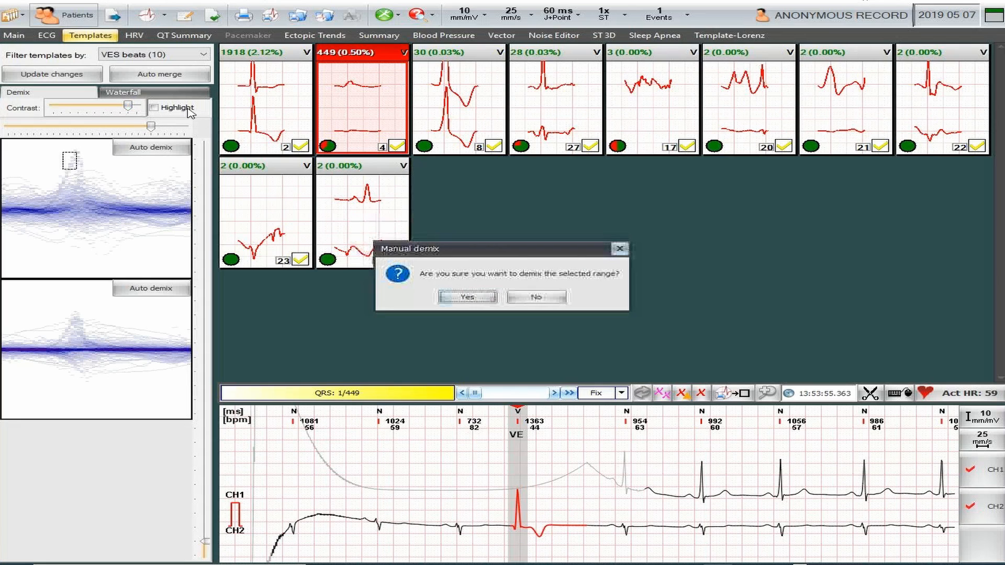
click(536, 297)
drag(150, 126, 132, 128)
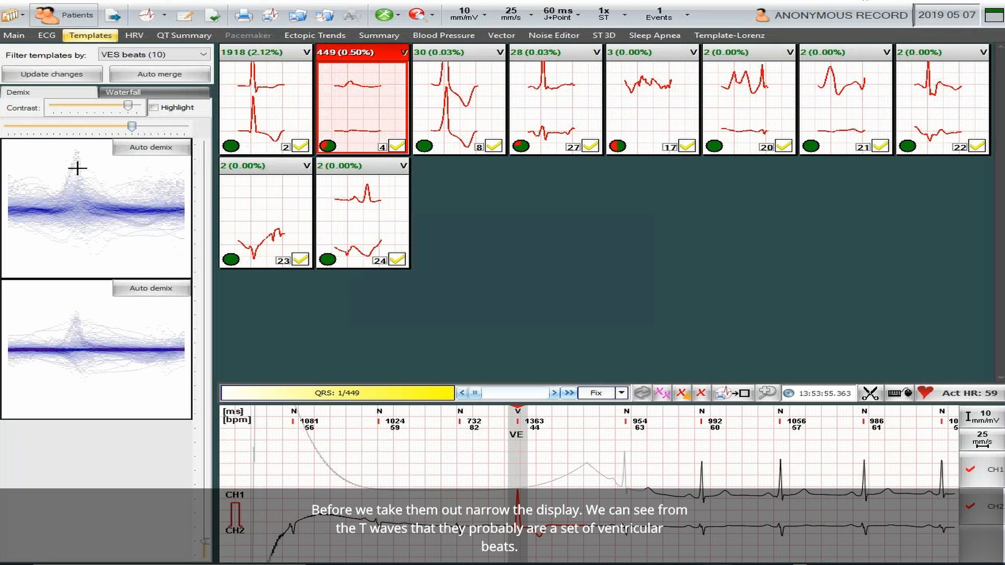
drag(68, 157, 77, 166)
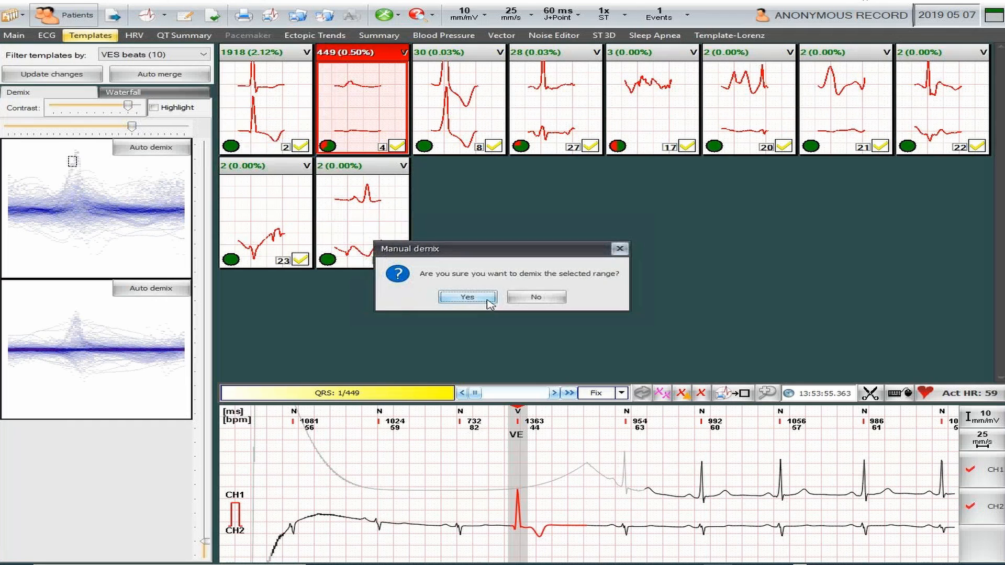
click(467, 297)
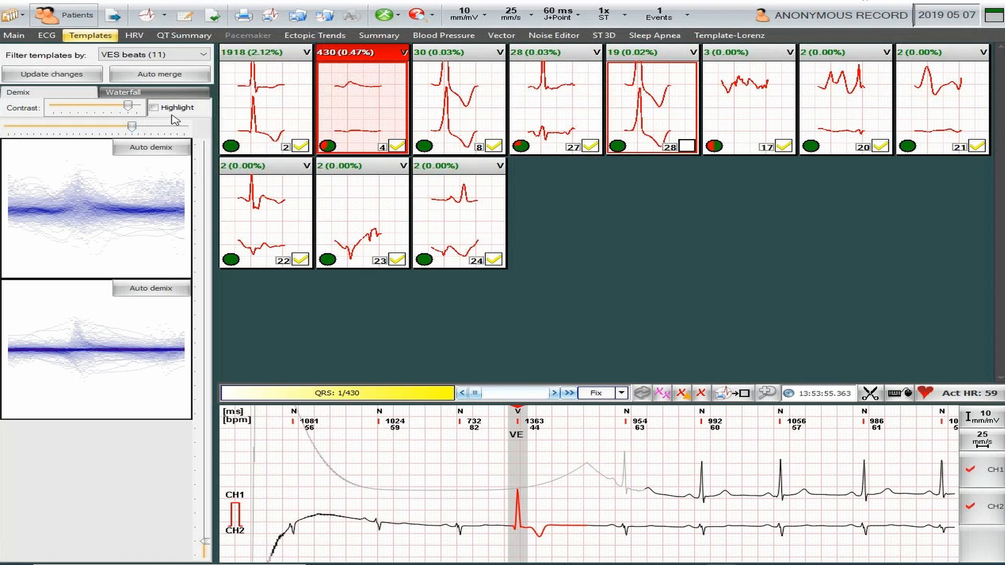
- Show the 430-beat template's beats as a CH2 waterfall and scroll through the list
click(182, 95)
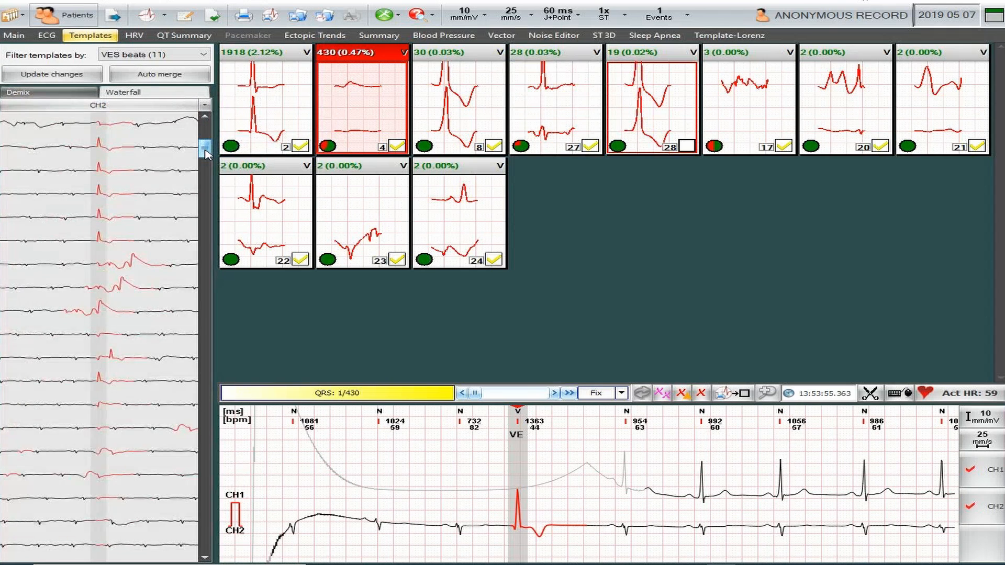
drag(206, 158, 209, 170)
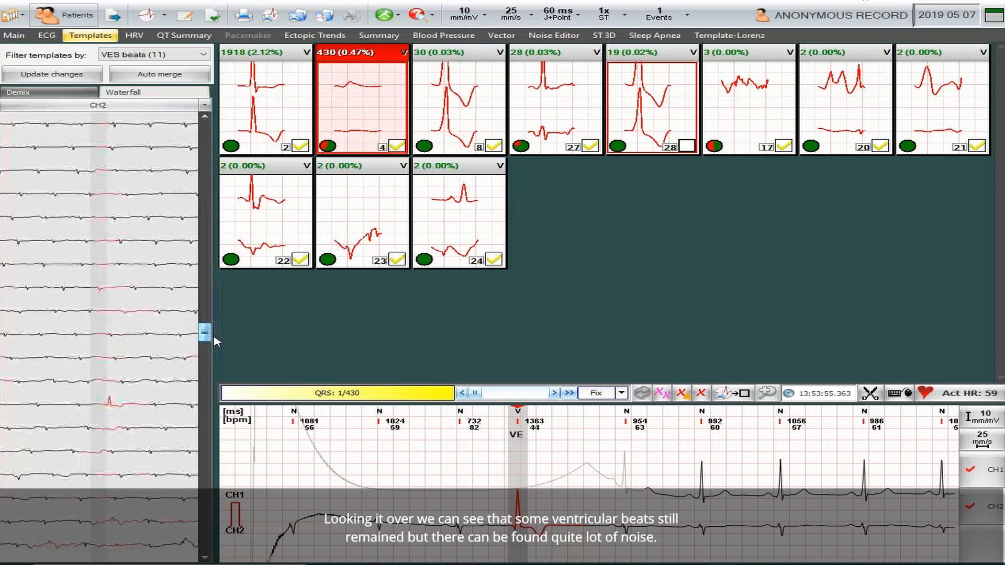
drag(208, 394, 209, 403)
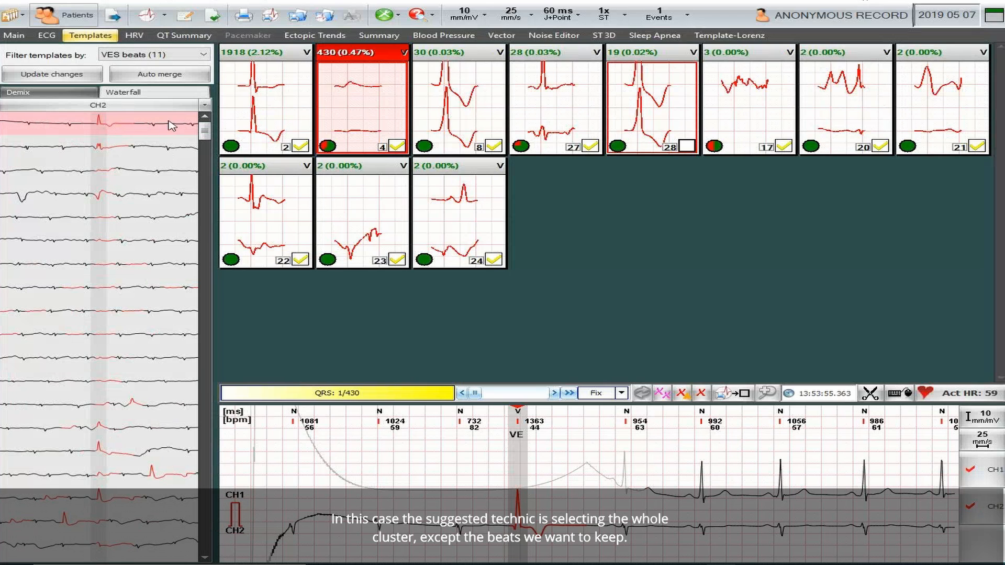
- Select every beat of the 430-beat cluster, then deselect the ventricular beats on the first pages
drag(205, 131, 205, 544)
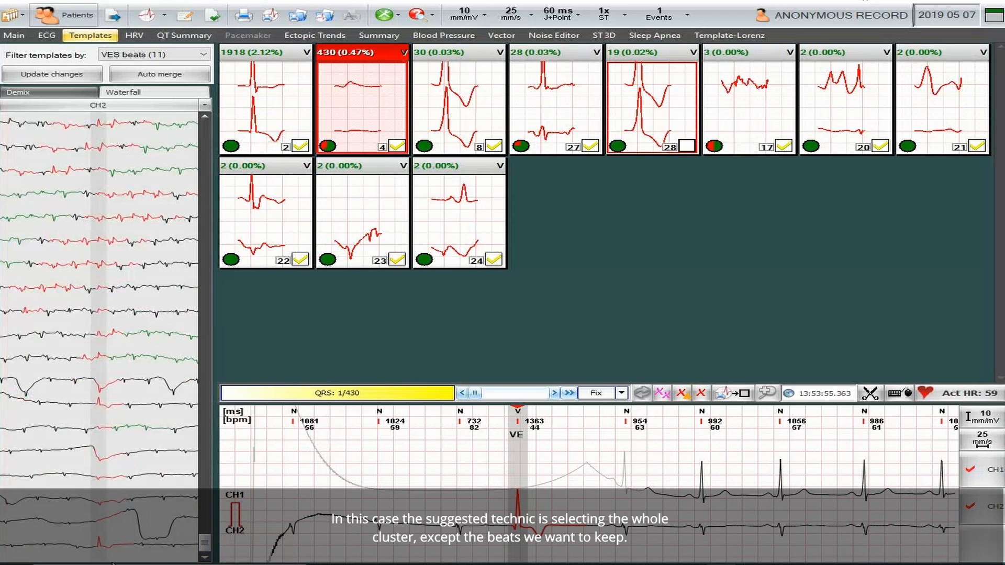
shift+click(97, 546)
drag(205, 547, 206, 130)
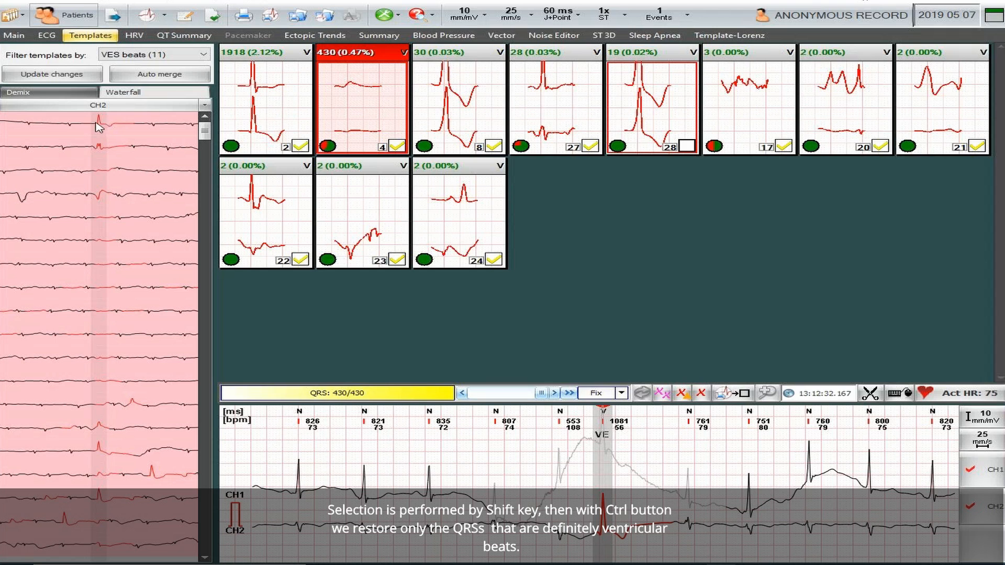
ctrl+click(107, 126)
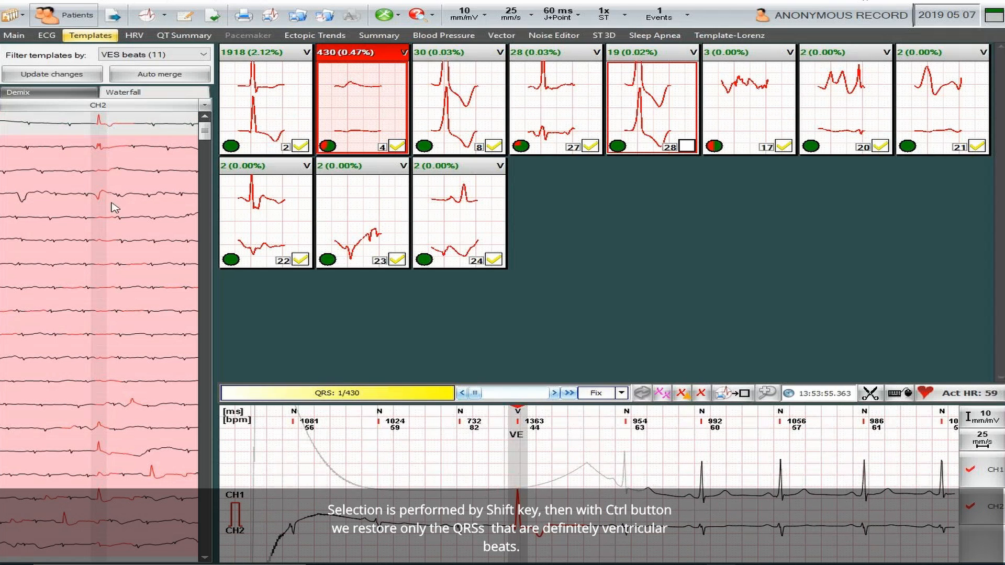
ctrl+click(103, 453)
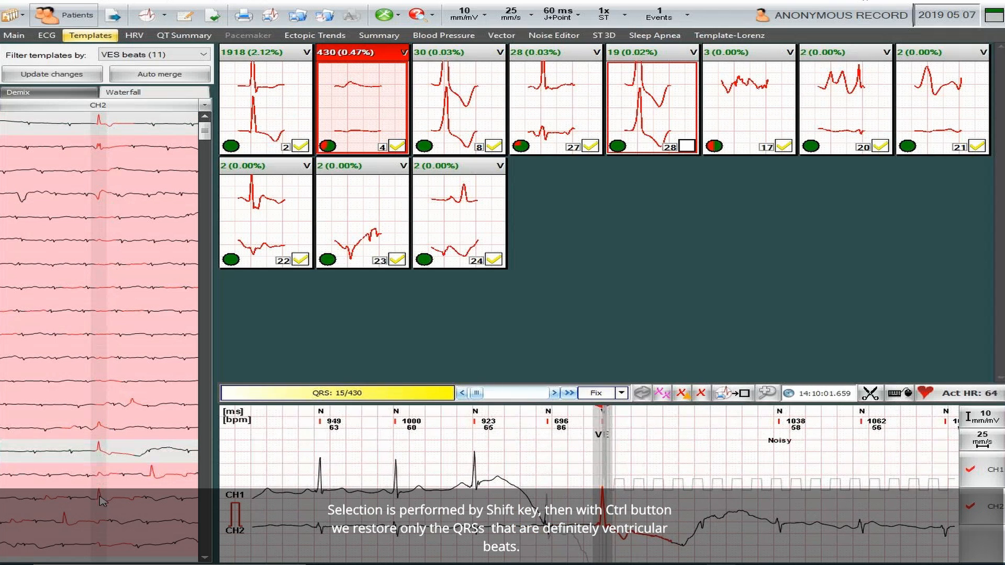
ctrl+click(103, 503)
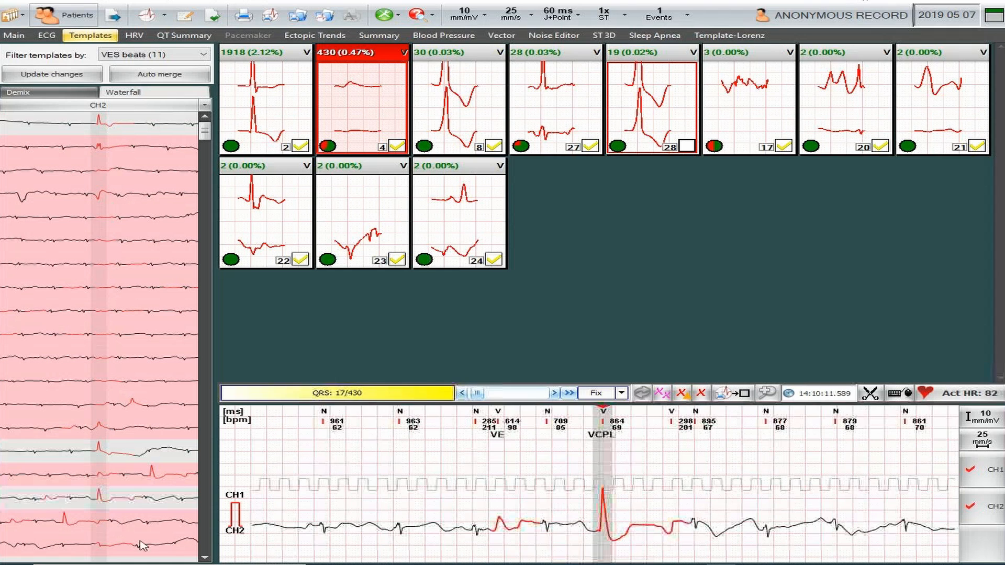
click(204, 534)
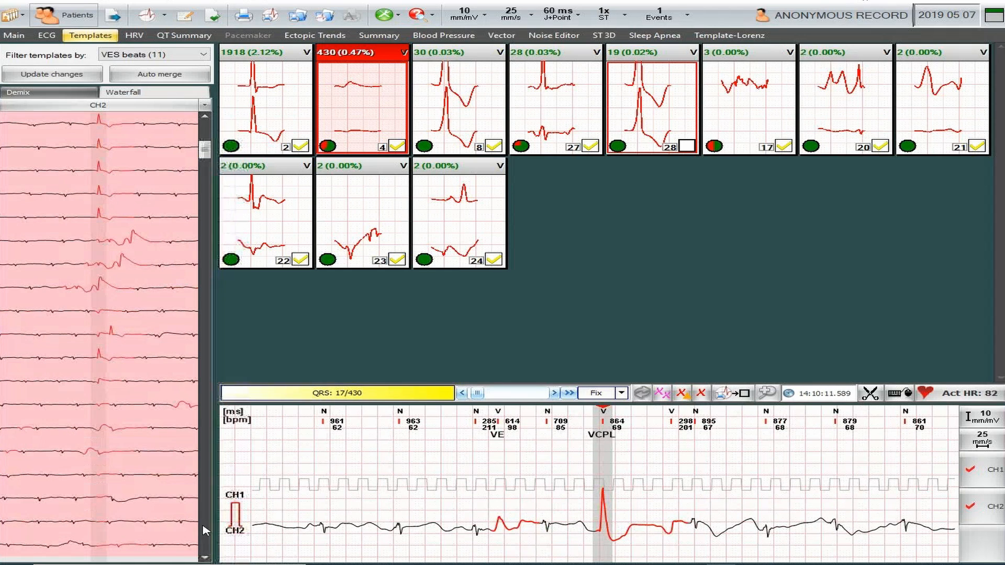
ctrl+click(103, 122)
ctrl+click(111, 153)
ctrl+click(108, 177)
ctrl+click(108, 197)
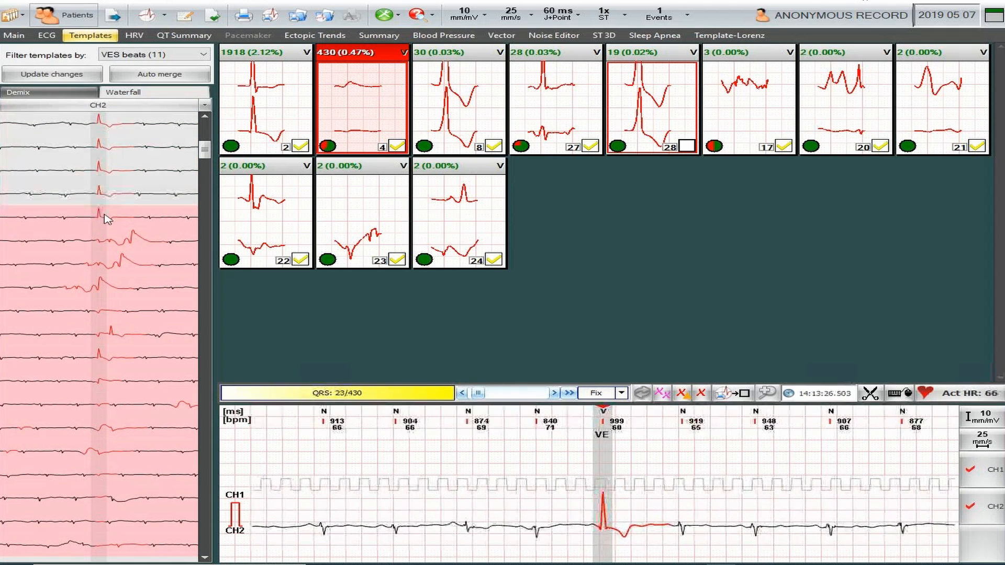
ctrl+click(107, 219)
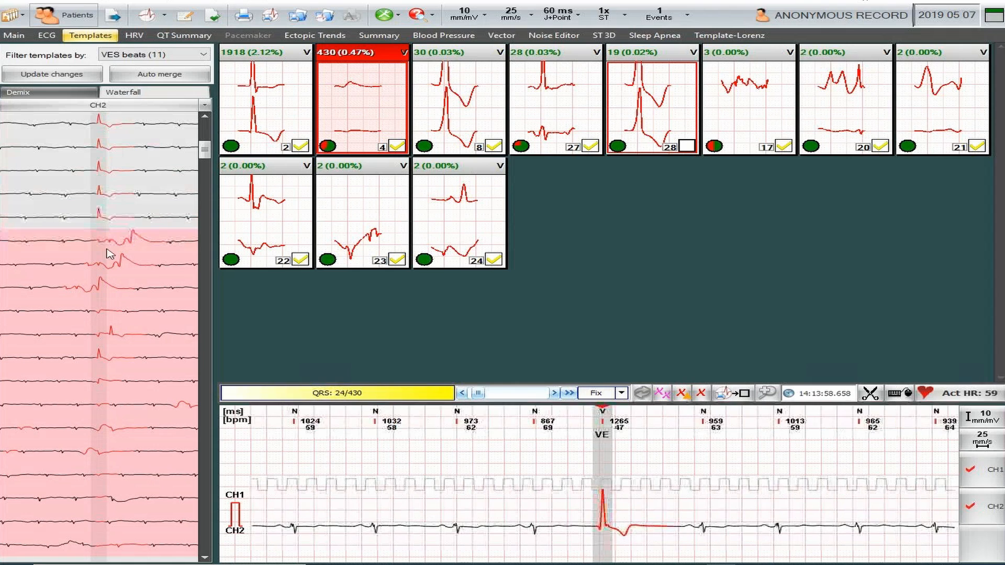
ctrl+click(106, 361)
- Deselect further ventricular beats while paging down, returning a misdetected T wave to the noise selection
click(207, 546)
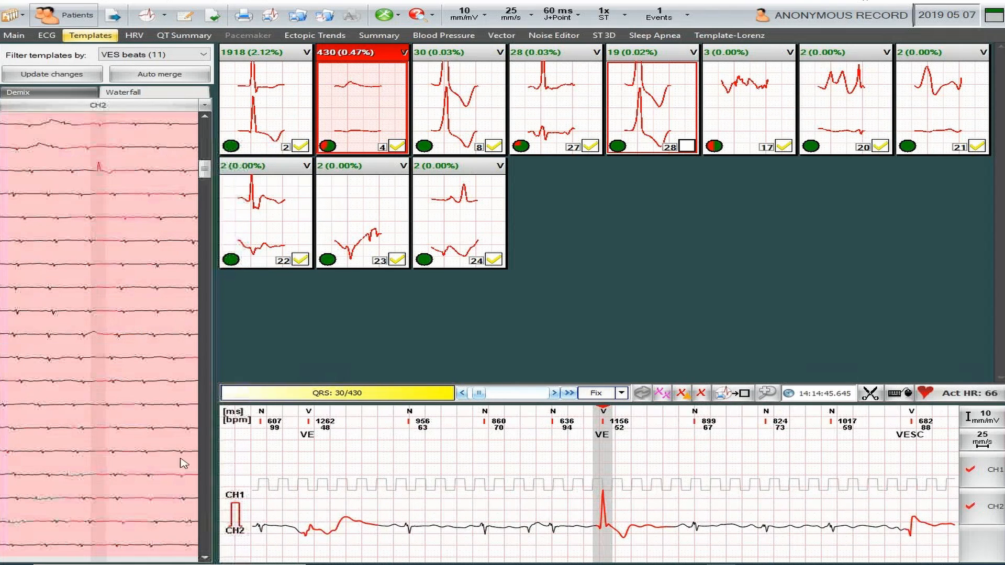
ctrl+click(105, 171)
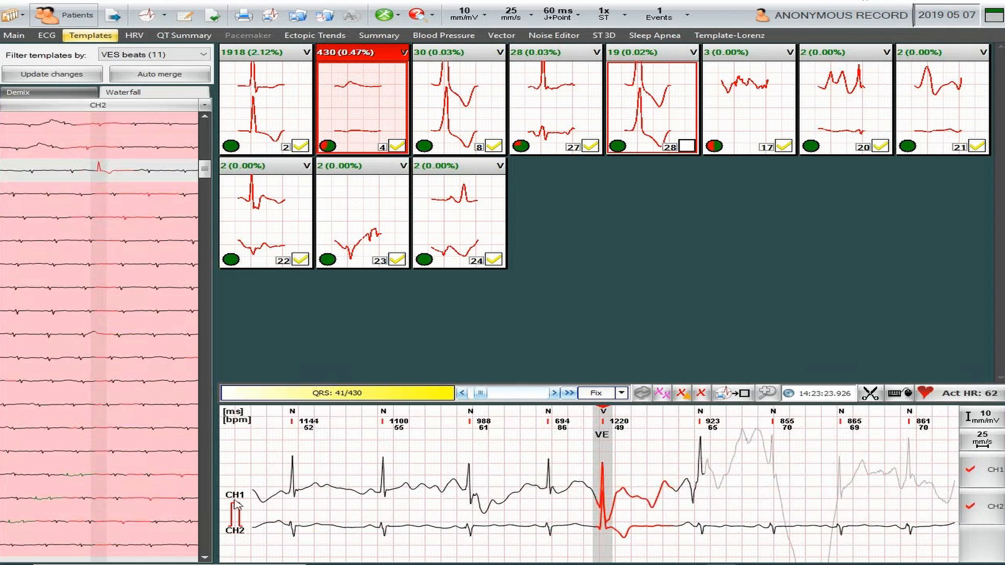
click(205, 533)
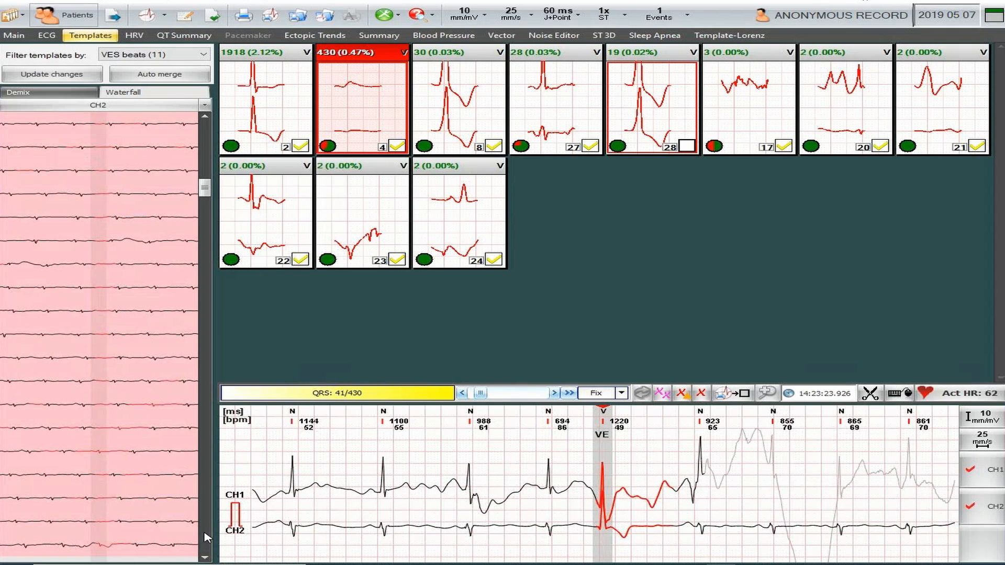
click(207, 538)
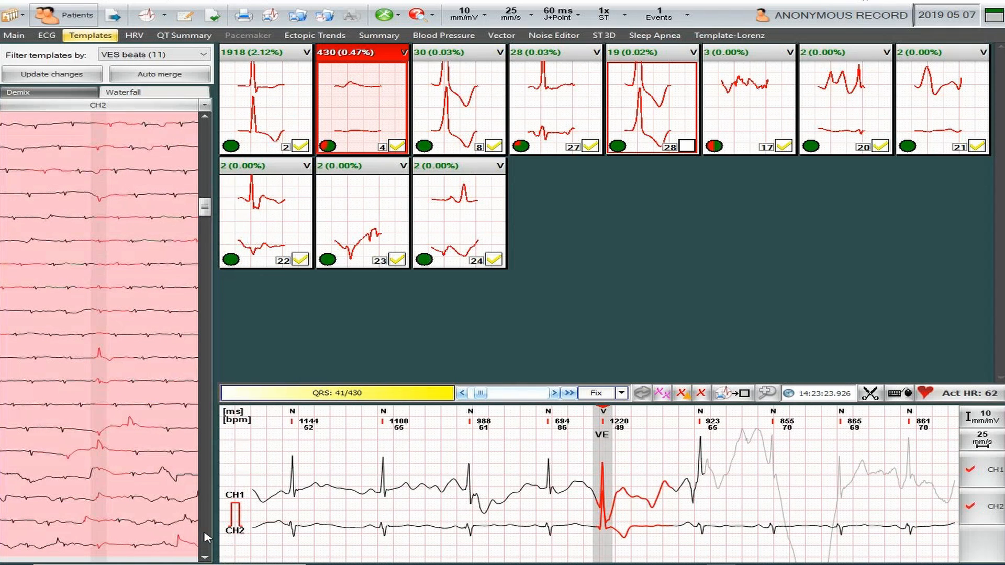
ctrl+click(104, 357)
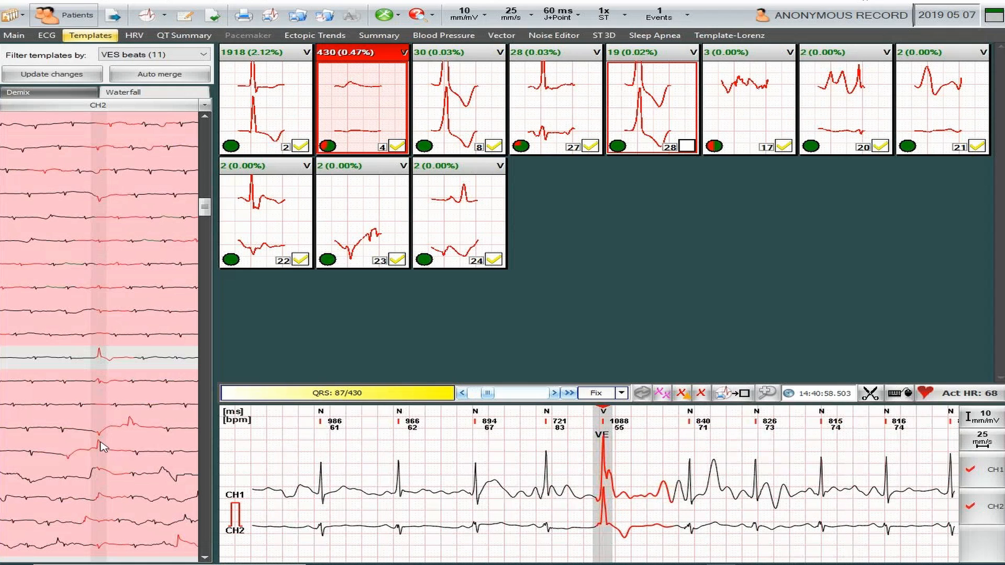
click(205, 539)
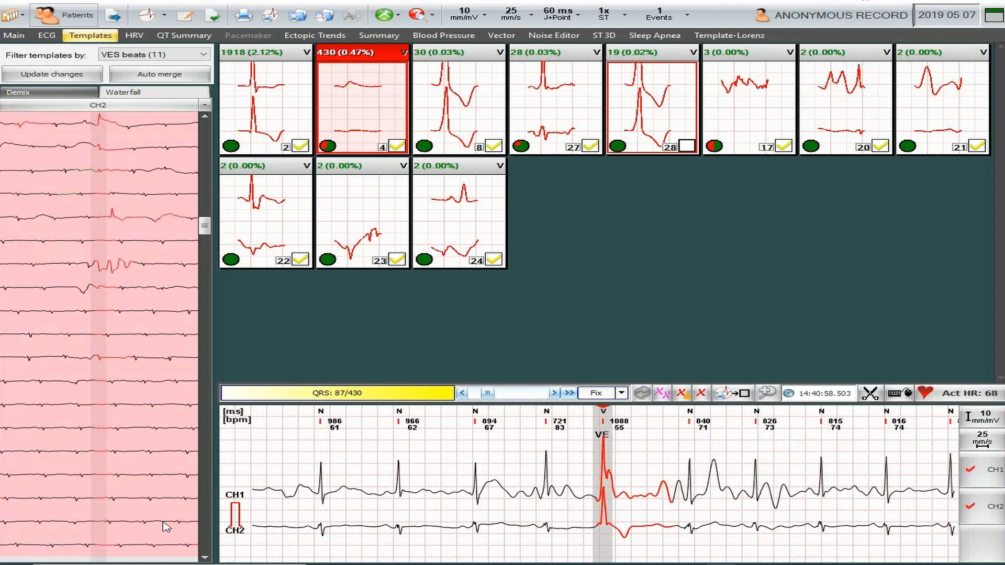
click(207, 531)
click(204, 535)
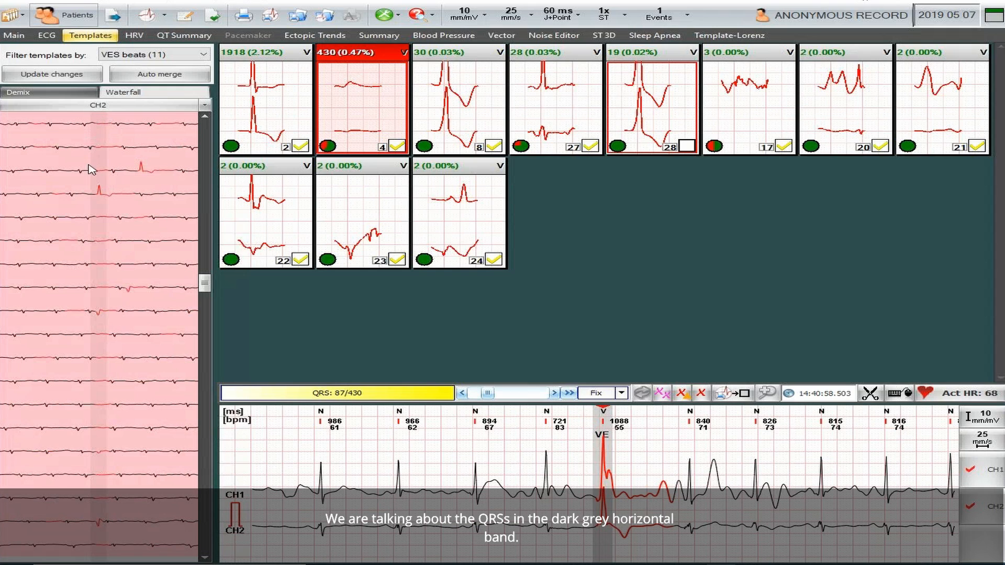
click(101, 196)
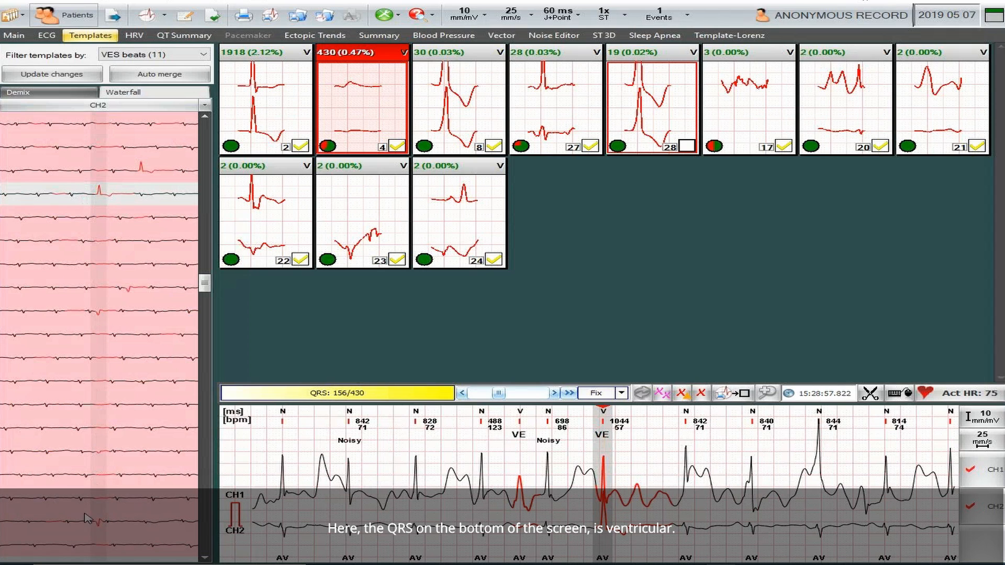
click(104, 525)
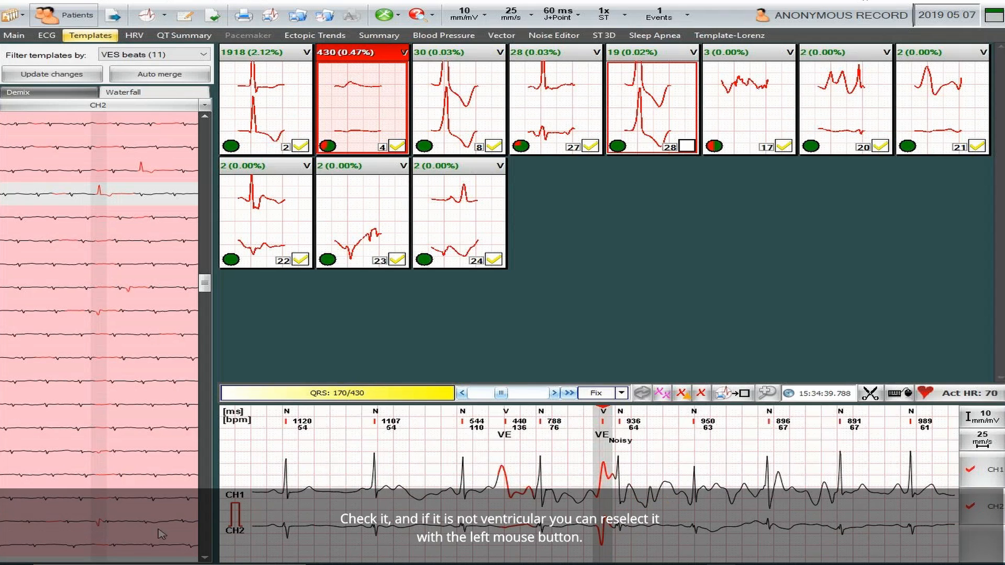
click(206, 537)
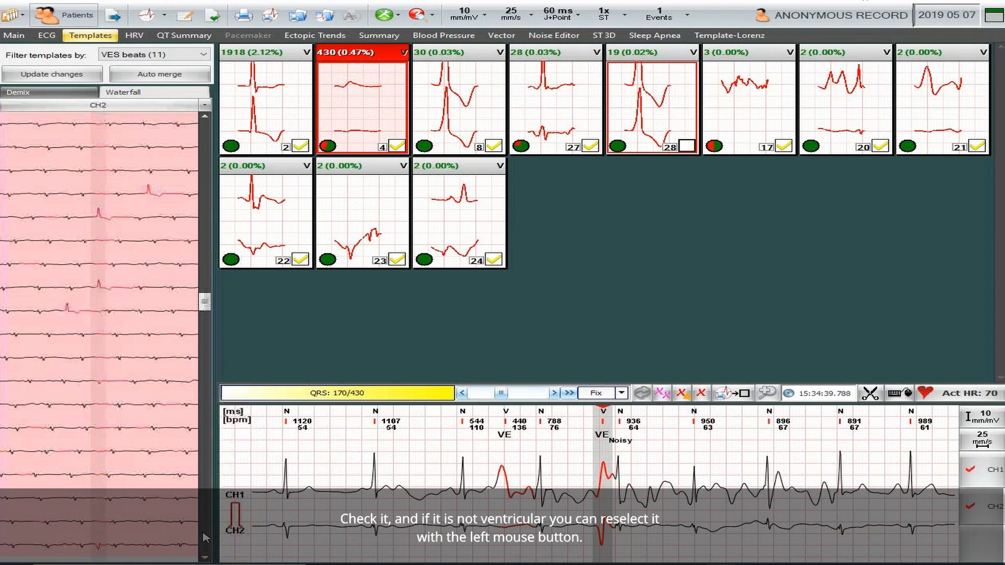
click(101, 220)
click(100, 285)
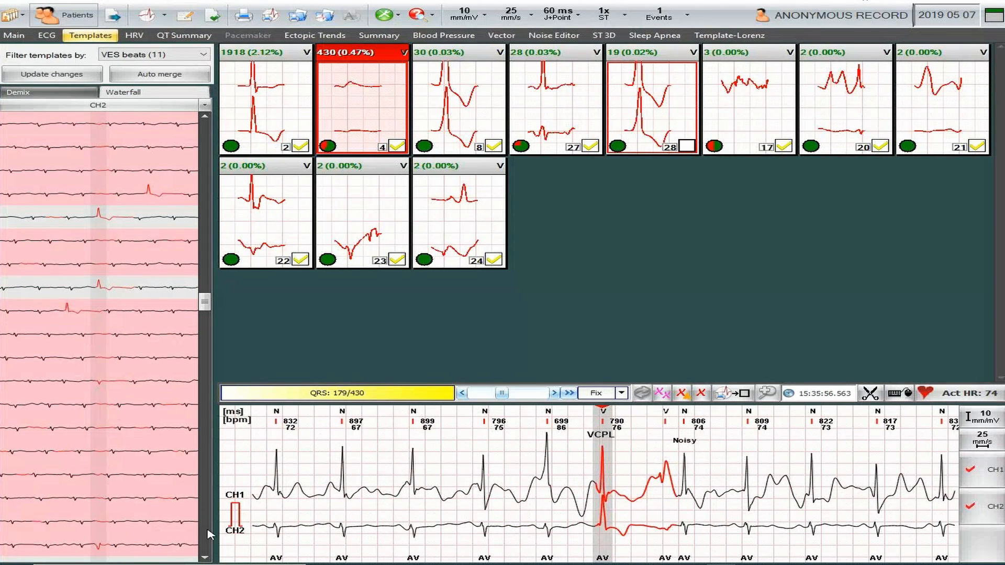
click(98, 546)
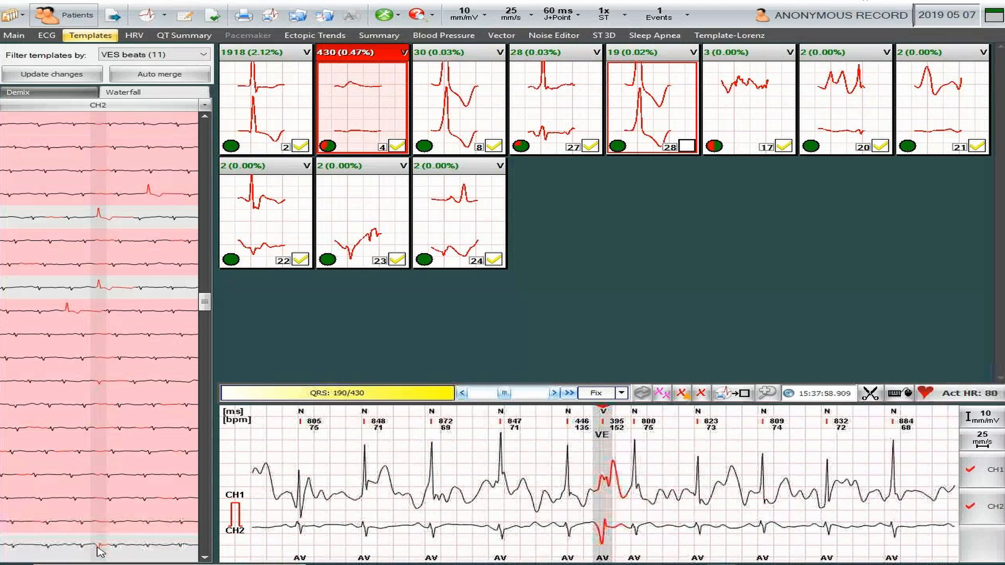
click(207, 541)
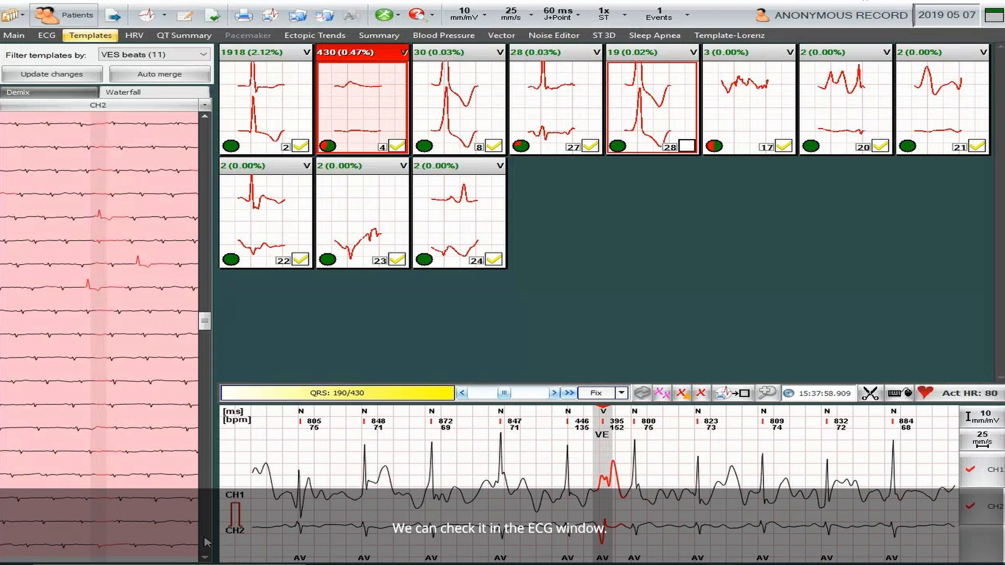
click(99, 216)
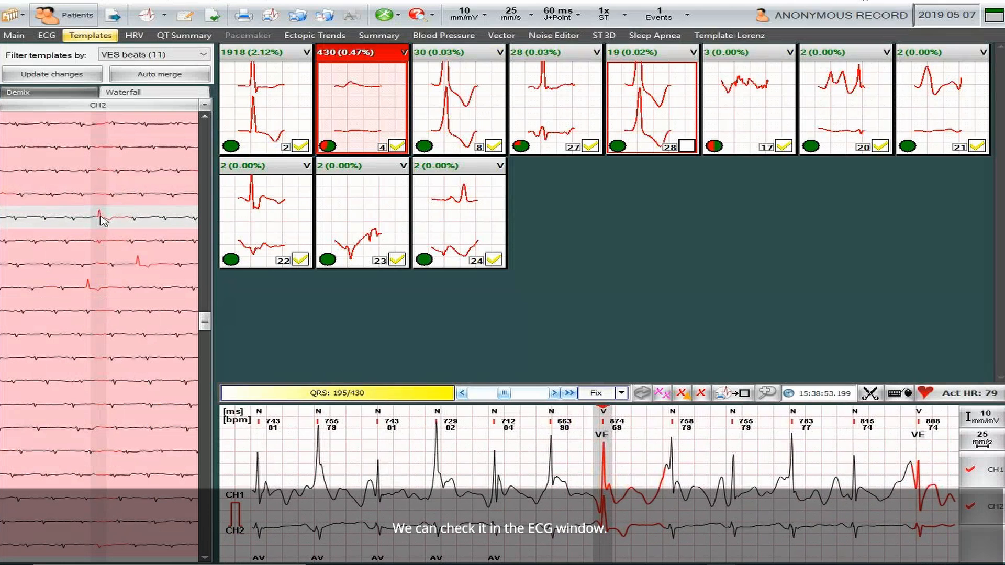
click(100, 289)
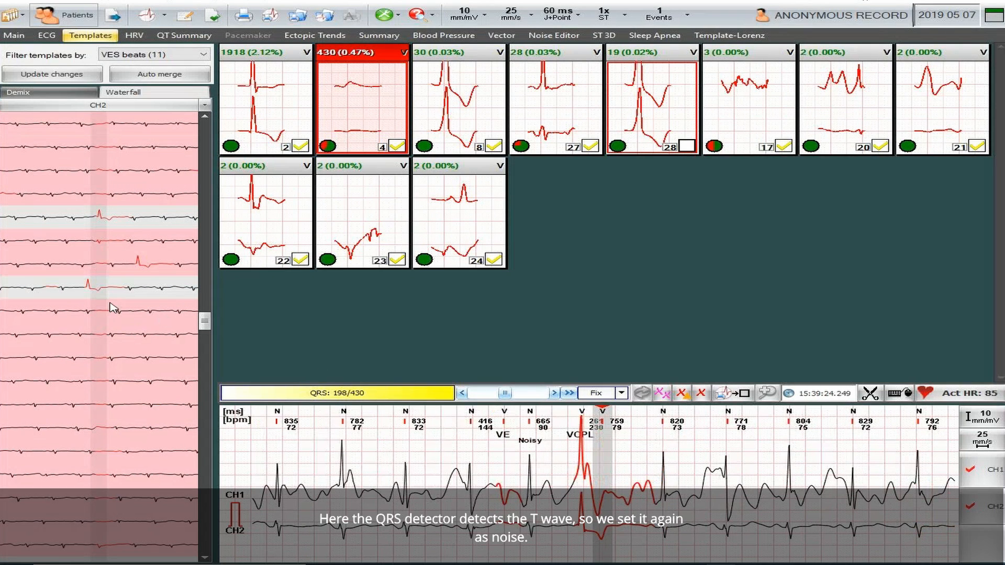
click(100, 290)
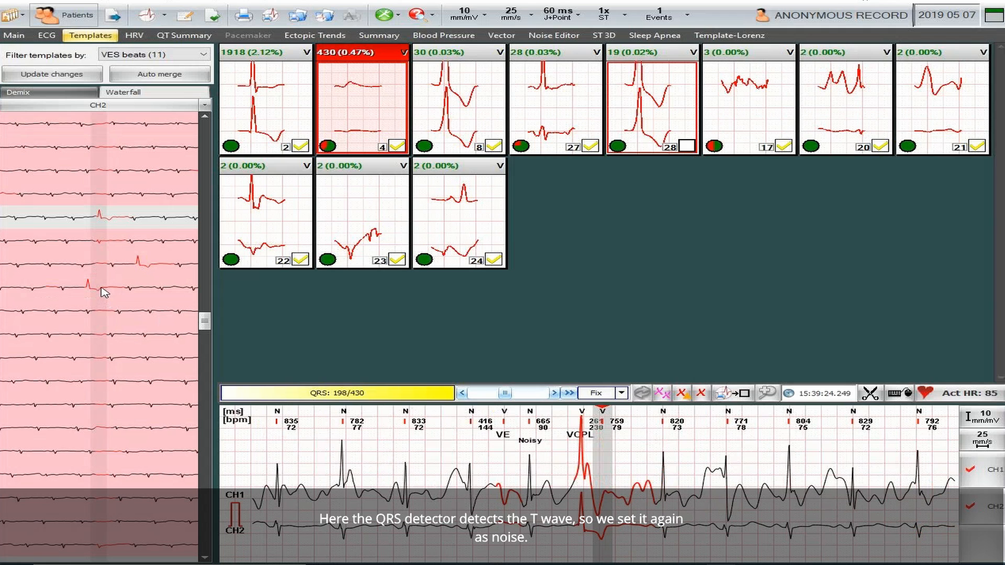
- Page to the cluster's last beat, extending the selection and deselecting the remaining beats to keep
click(205, 542)
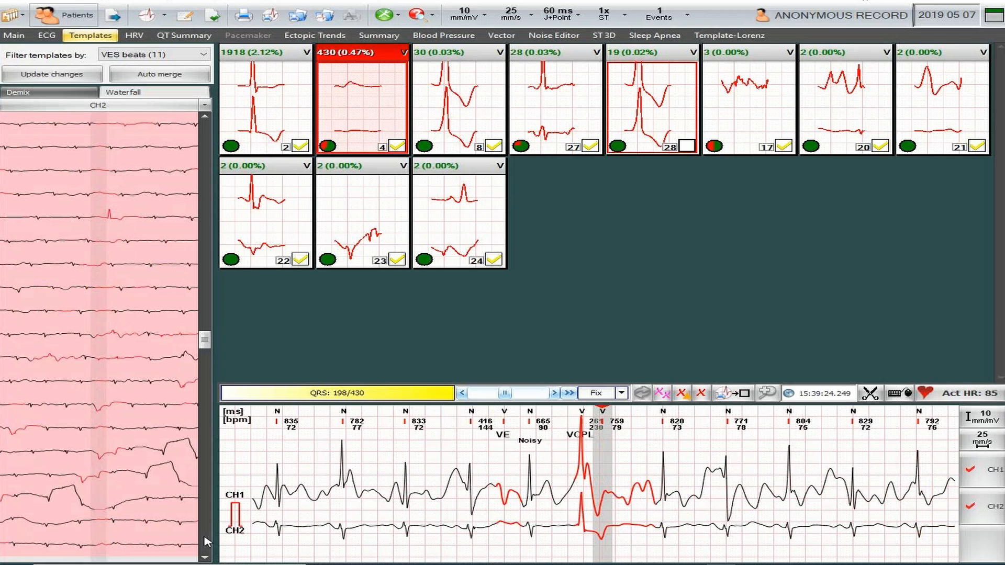
click(205, 541)
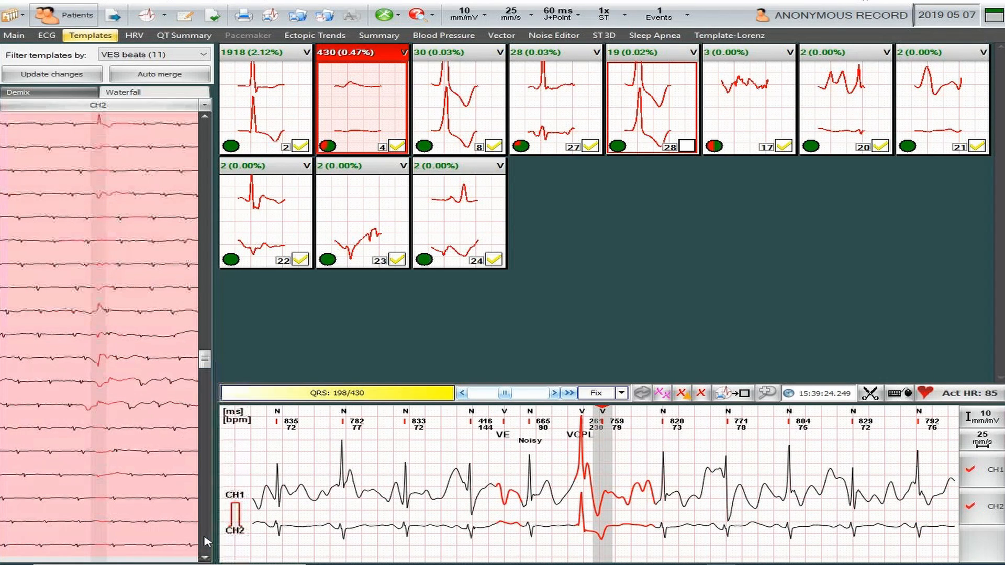
click(101, 126)
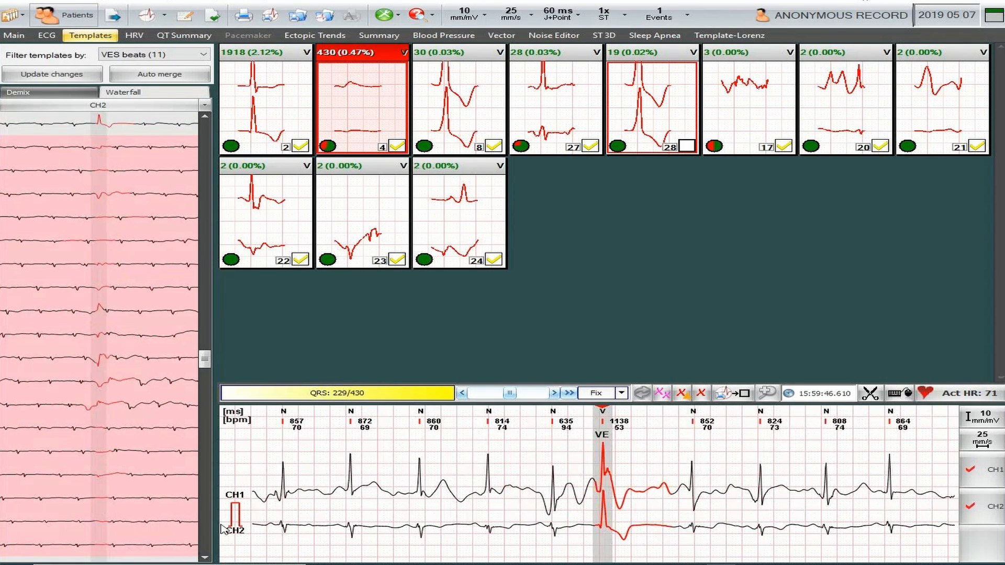
click(205, 539)
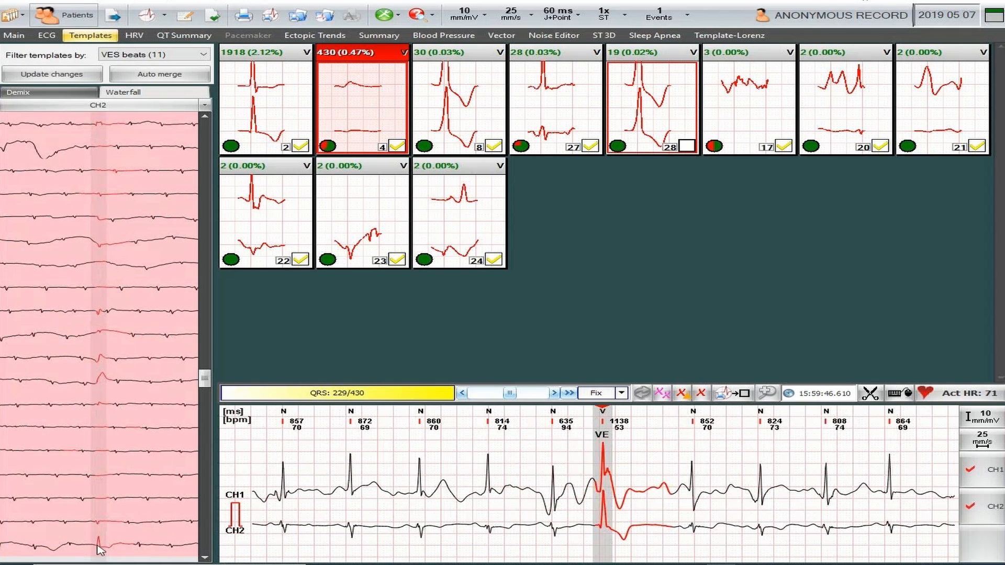
click(99, 547)
click(205, 531)
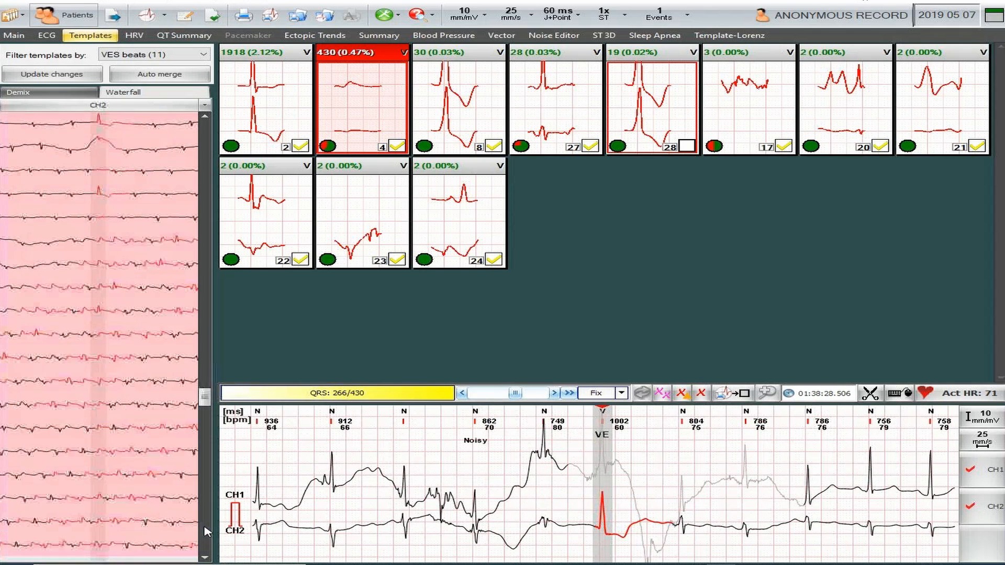
click(102, 124)
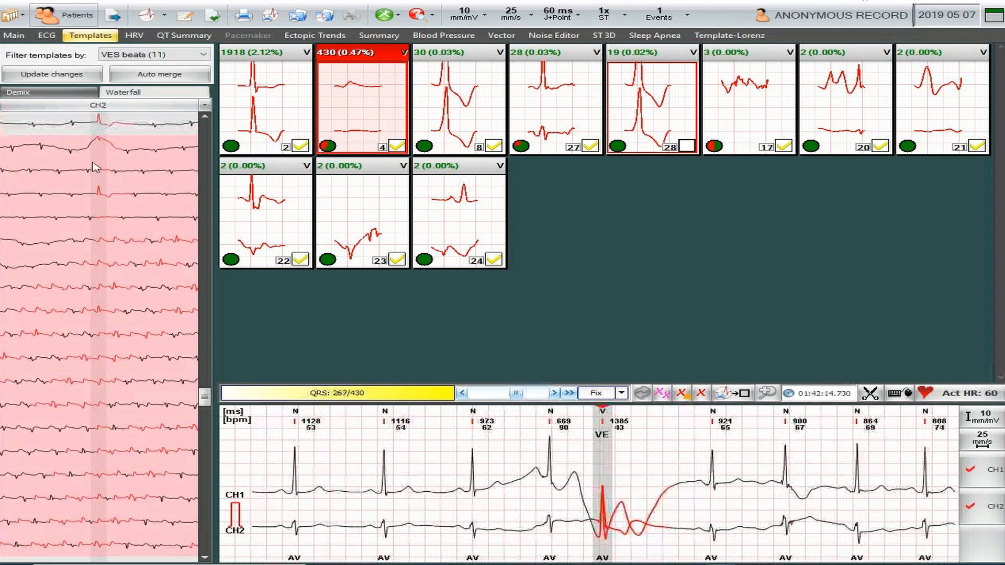
click(100, 196)
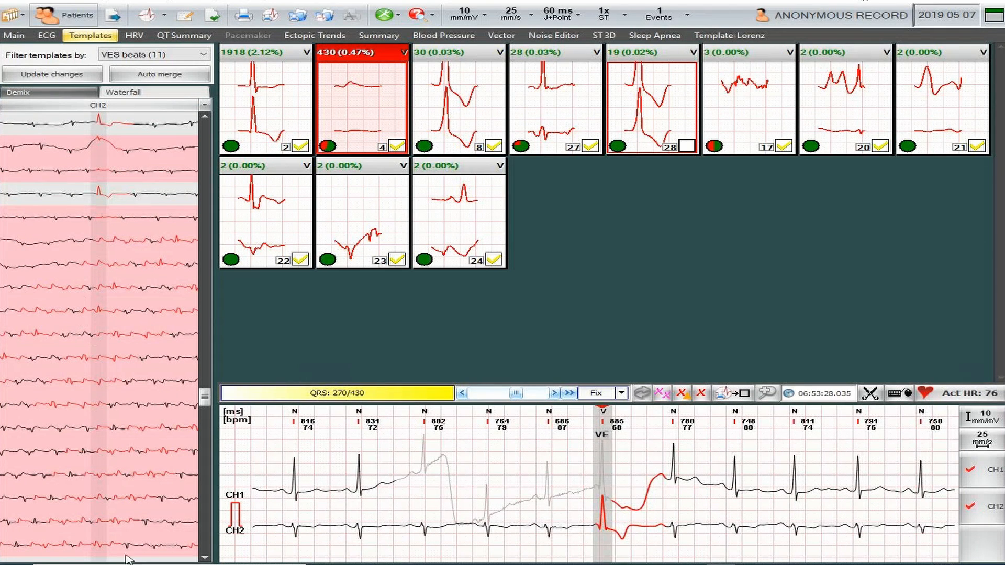
click(205, 540)
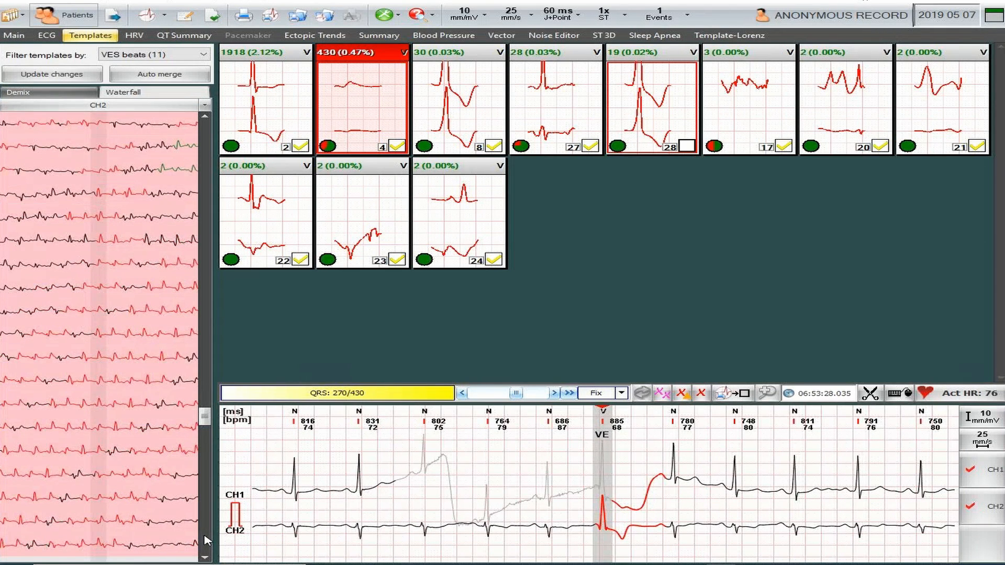
click(205, 540)
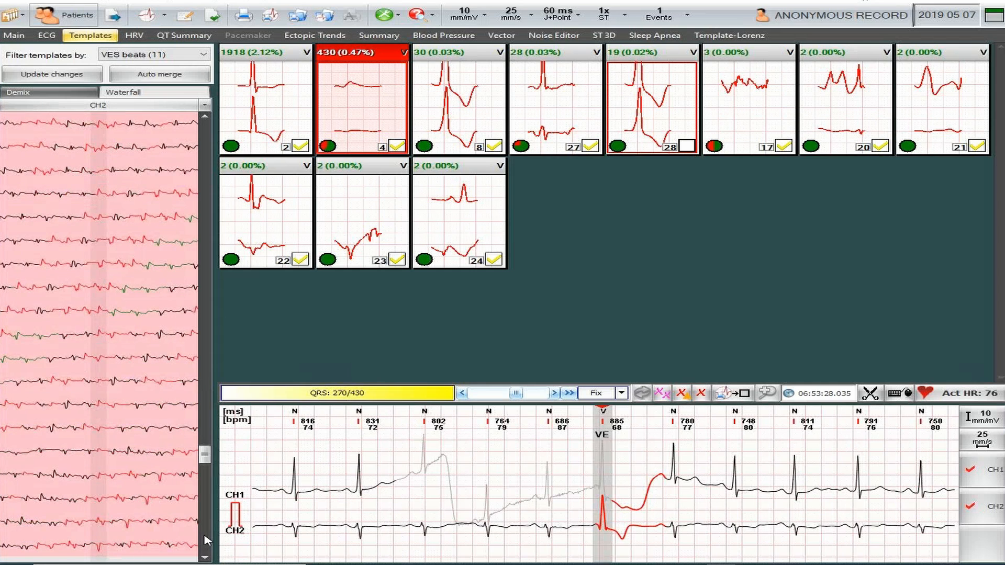
click(205, 540)
click(205, 540)
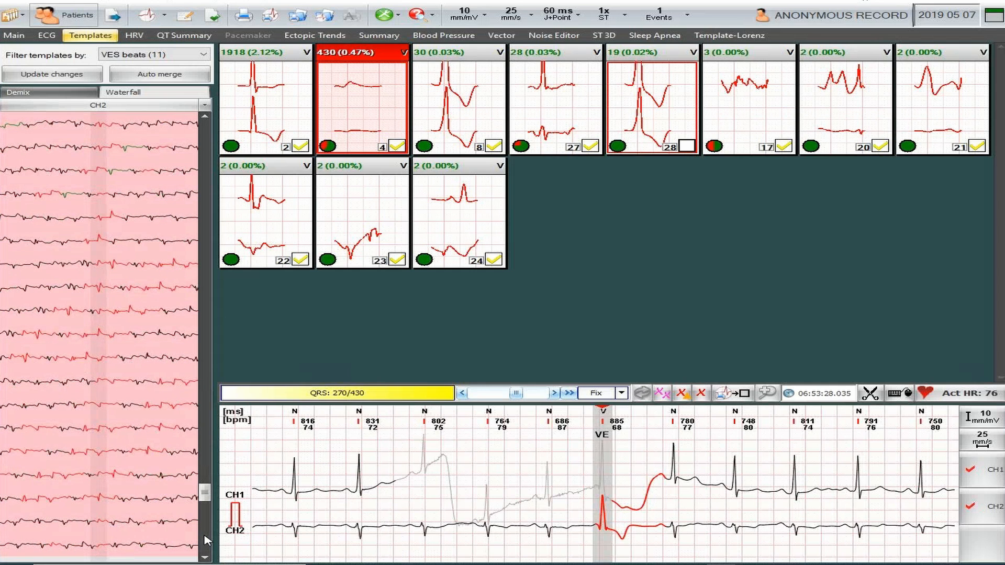
click(205, 539)
click(204, 548)
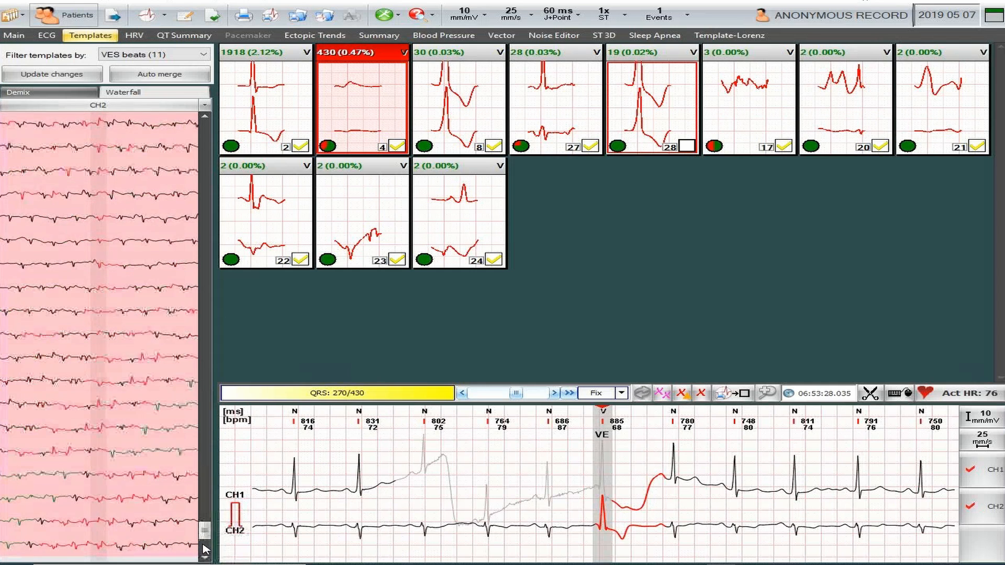
click(204, 550)
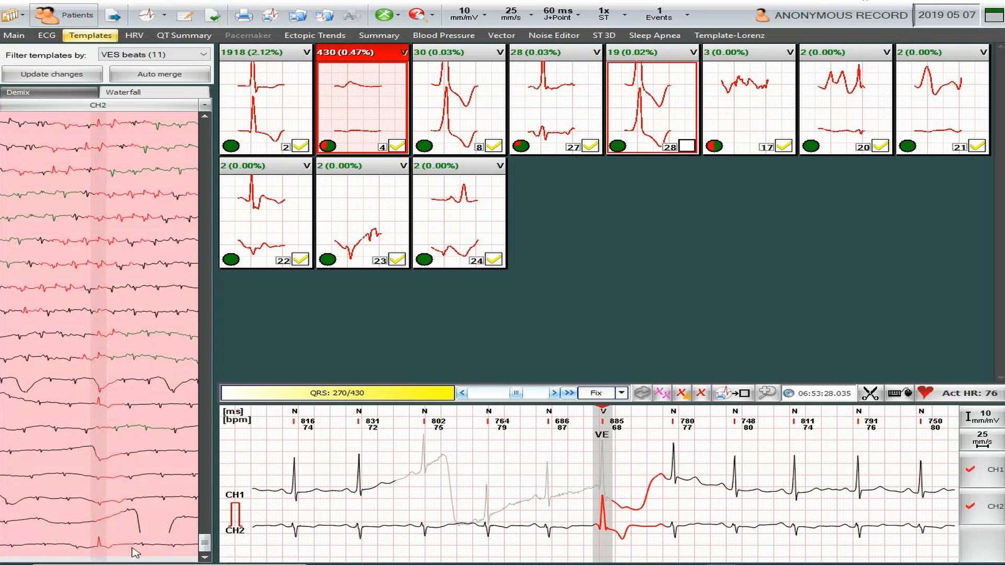
click(102, 547)
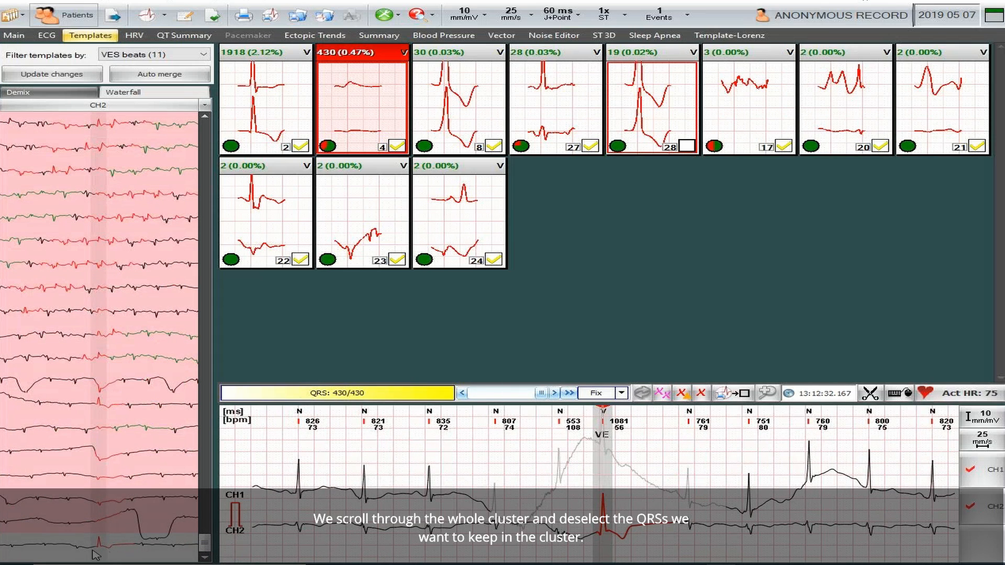
click(108, 404)
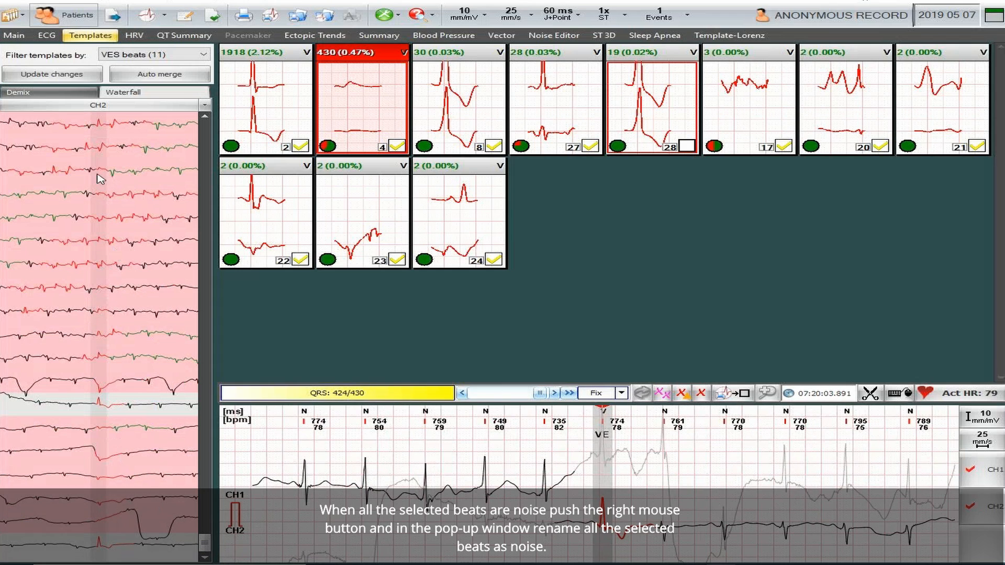
- Relabel the selected beats as Noise/Deleted and bring up the 1918-beat cluster
right_click(103, 292)
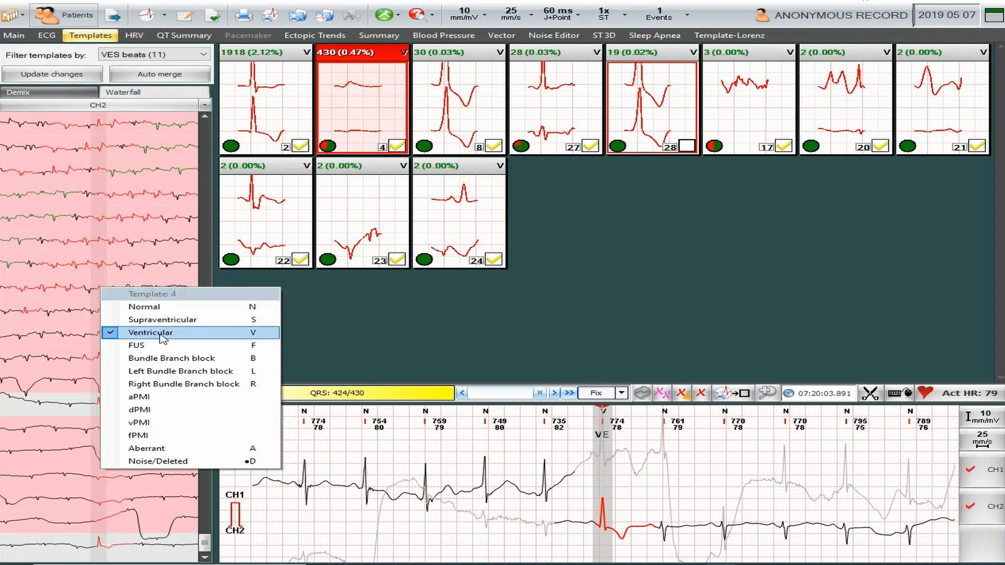
click(137, 461)
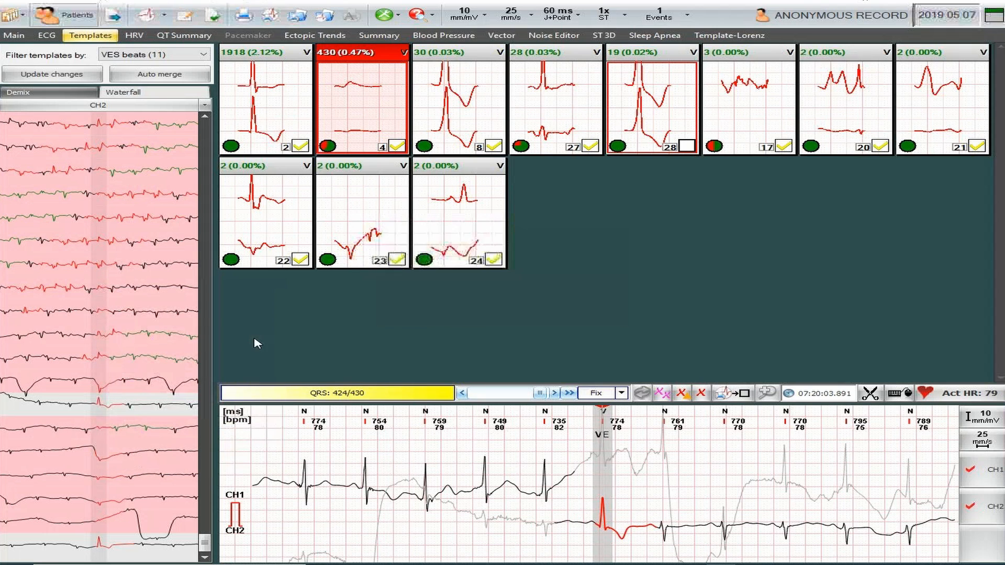
click(281, 115)
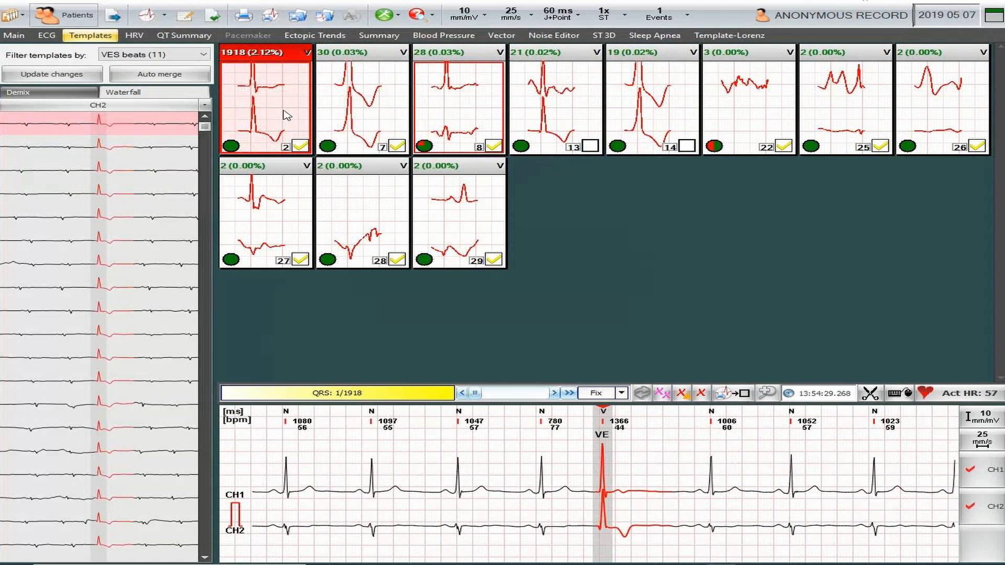
- Overlay the cluster's beats, keep the VES template filter, and review the 30- and 28-beat clusters
click(31, 92)
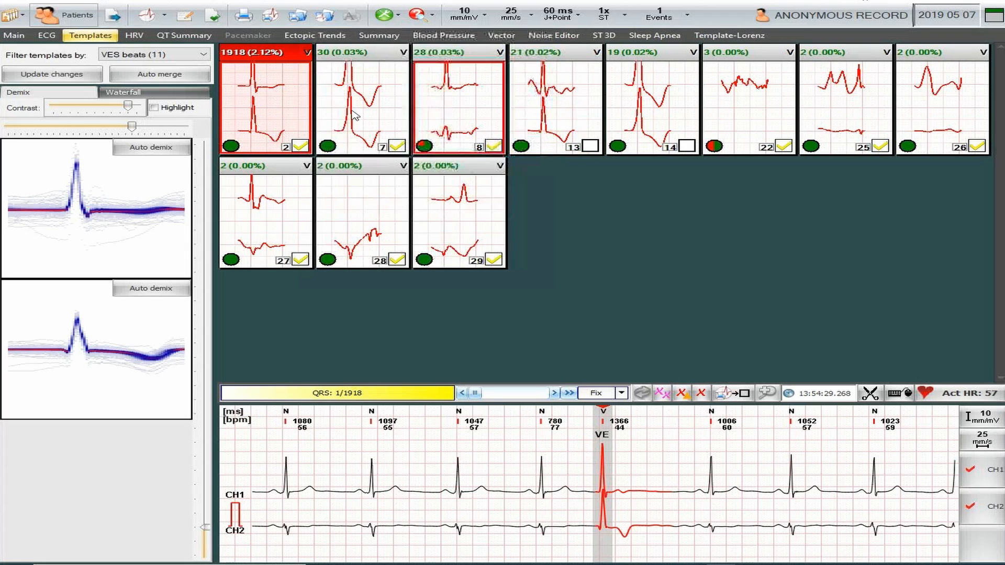
click(203, 54)
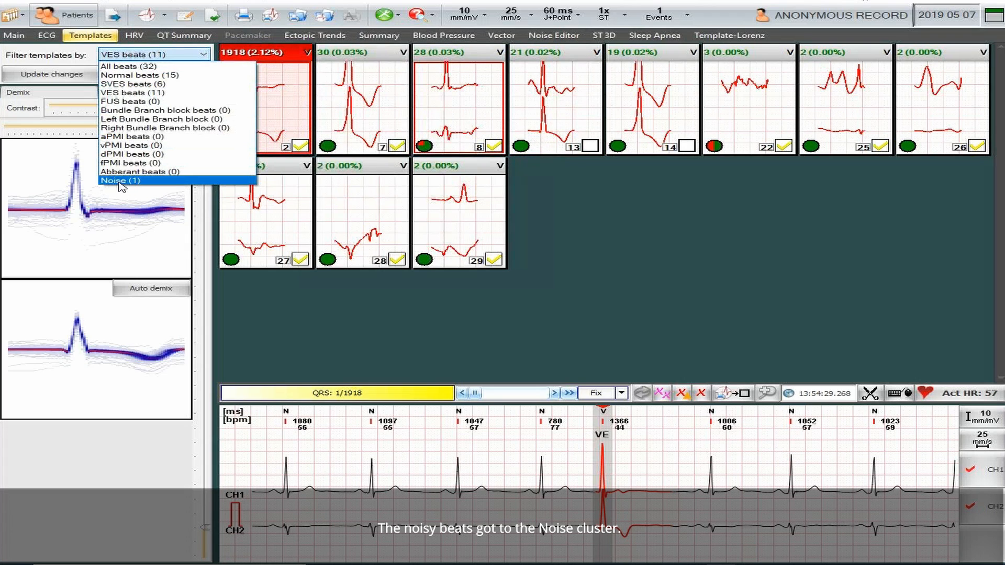
click(139, 97)
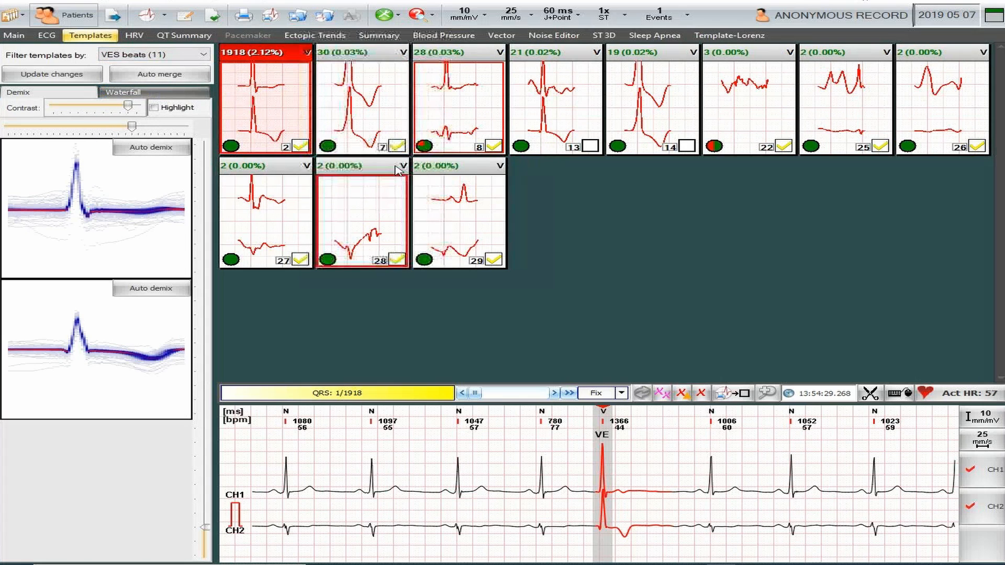
click(376, 112)
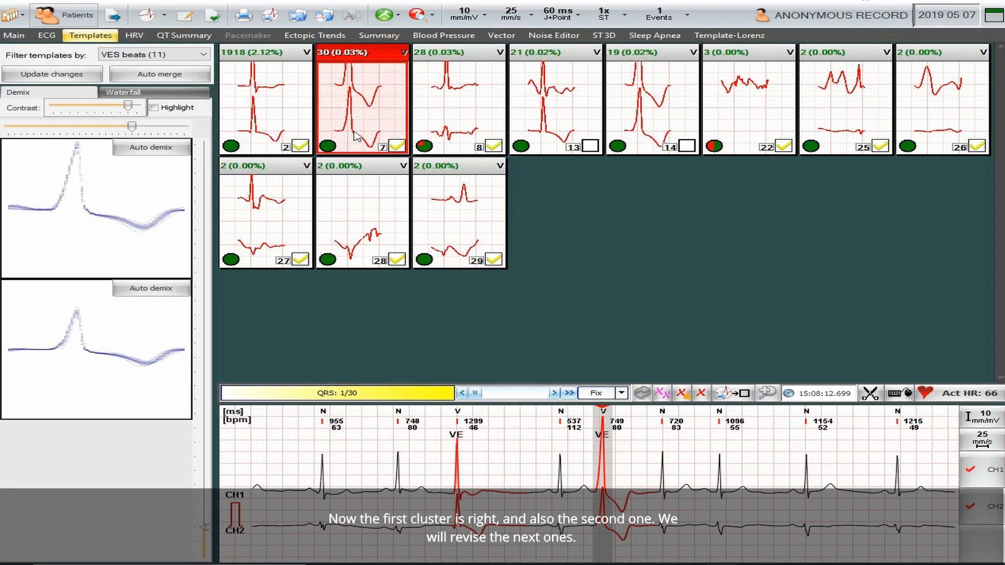
click(467, 113)
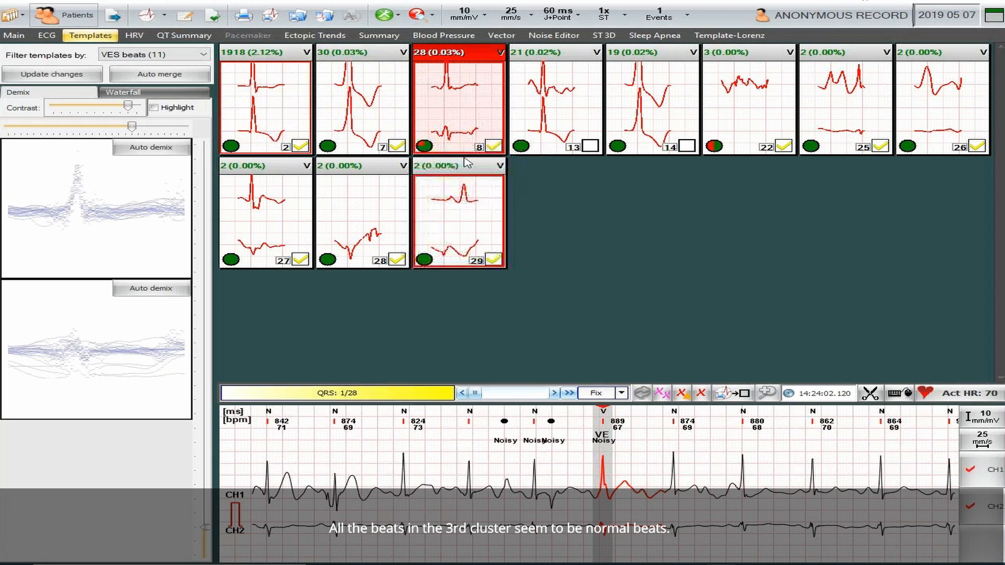
- Show the 28-beat cluster's waterfall and inspect beats until beat 7, the suspect couplet, is on the strip
mouse_move(475, 392)
mouse_down()
mouse_move(539, 403)
mouse_move(484, 399)
mouse_up()
click(178, 96)
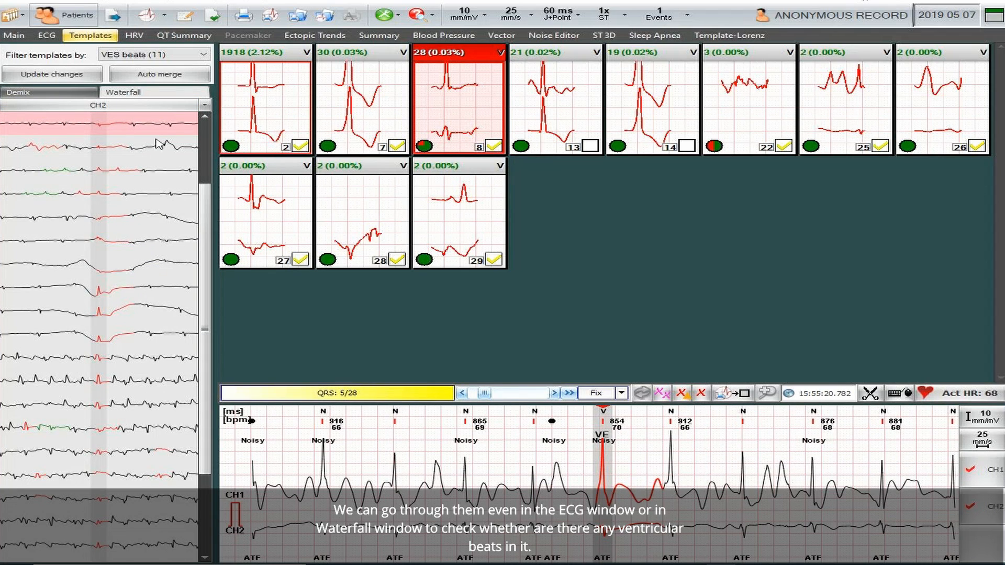
click(110, 295)
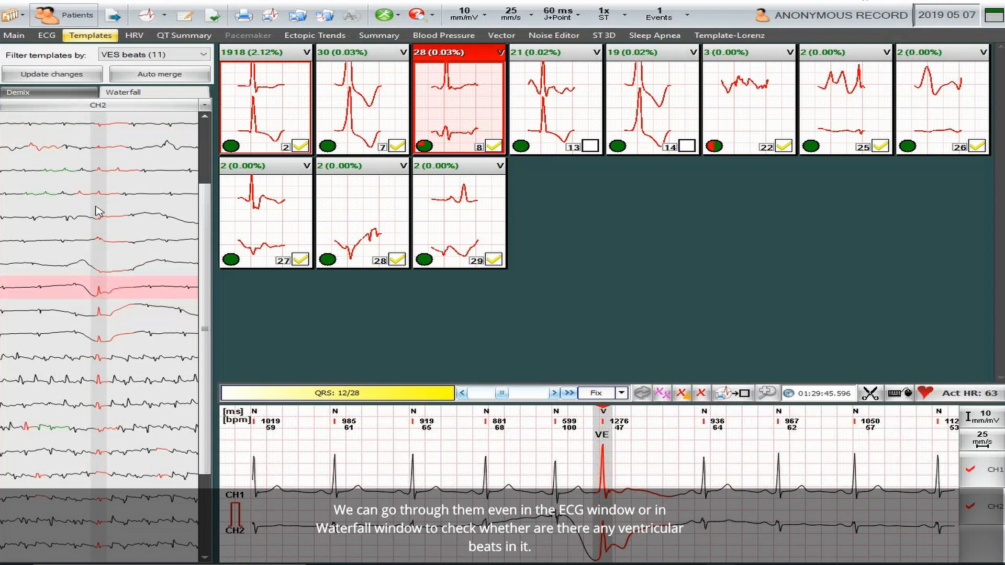
click(110, 128)
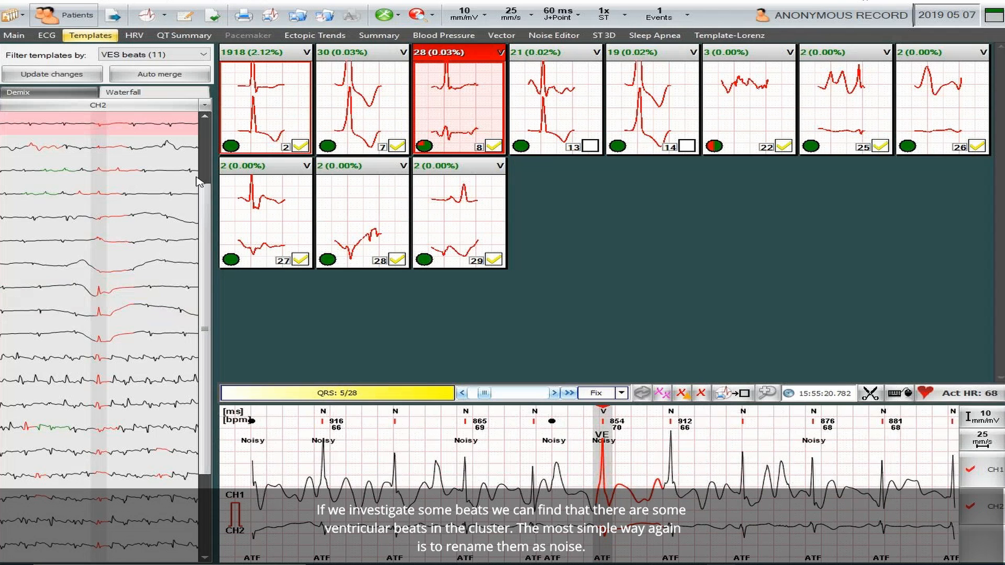
drag(208, 241, 196, 364)
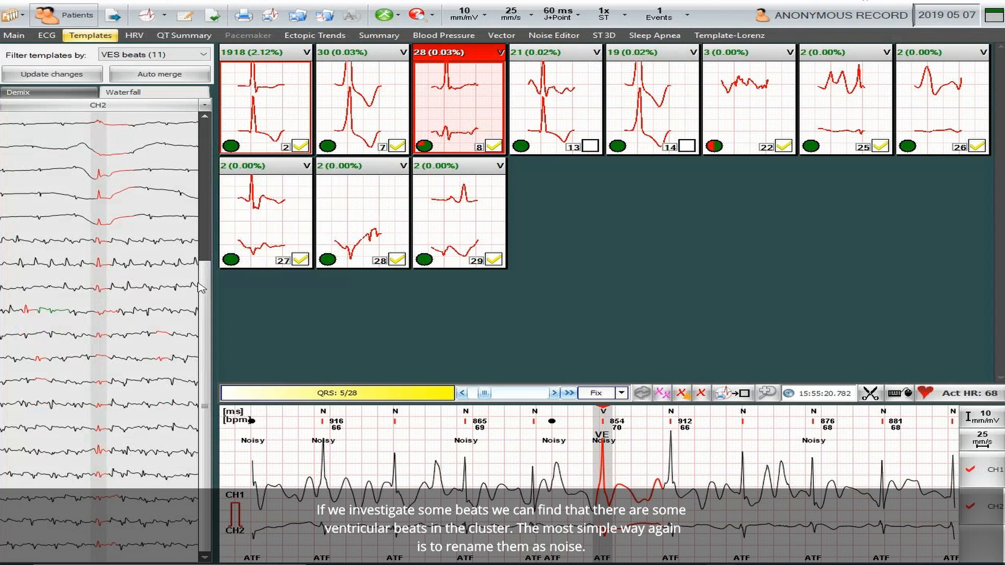
scroll(199, 398, up, 1)
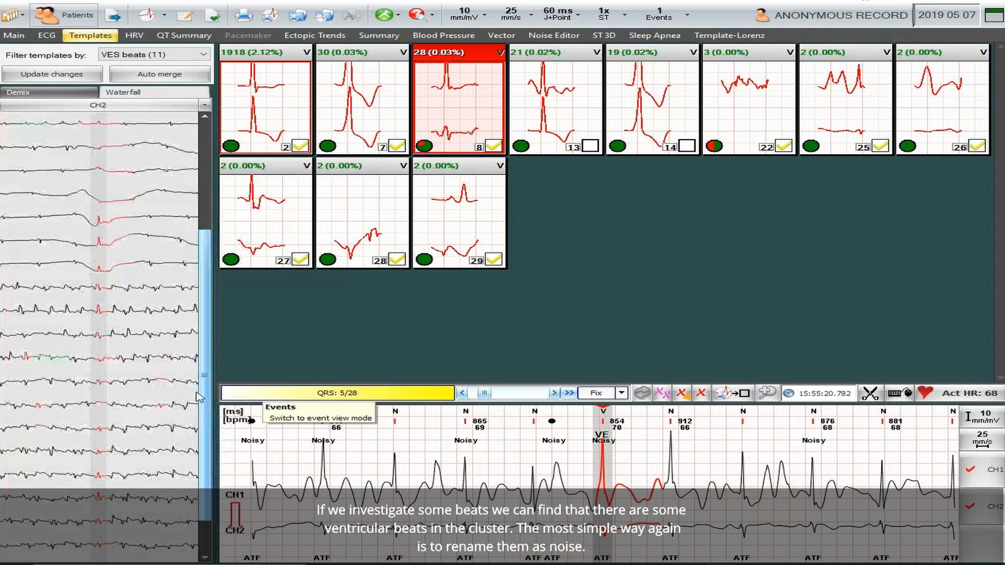
scroll(199, 398, up, 1)
scroll(195, 338, up, 2)
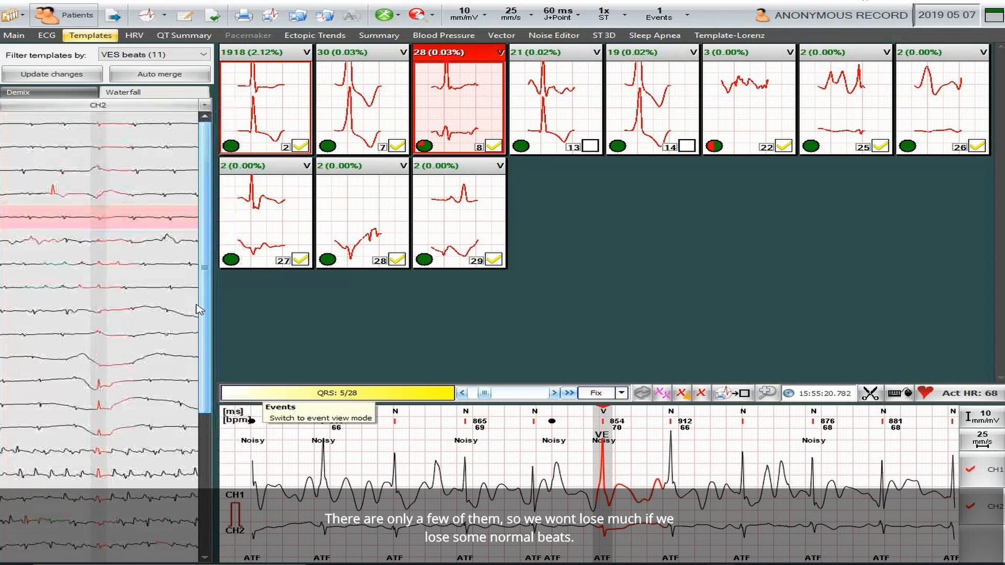
click(101, 264)
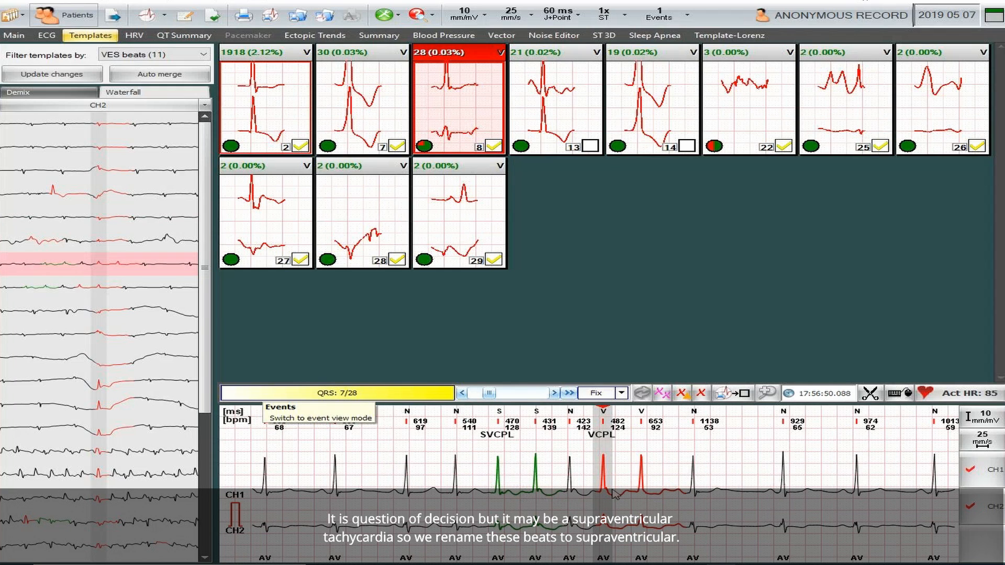
- Mark the beat run on the ECG strip and relabel it Supraventricular, leaving the template at 26 beats
drag(555, 481, 662, 489)
right_click(650, 490)
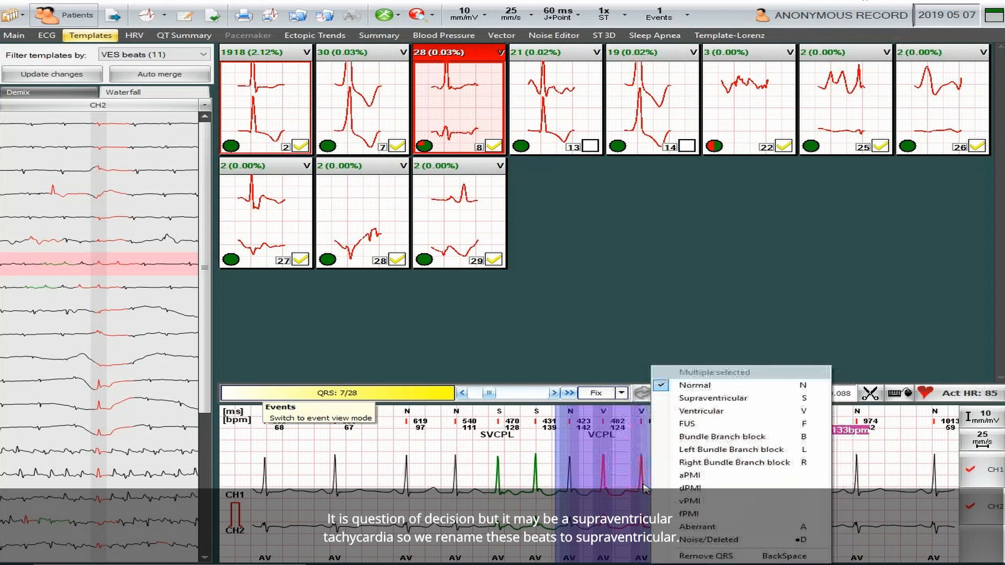
click(709, 399)
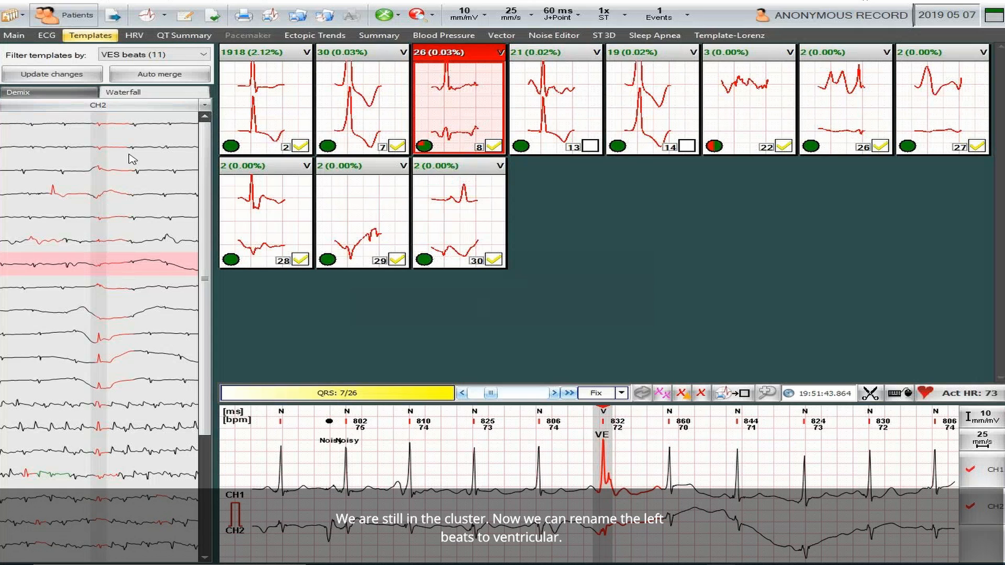
shift+click(106, 128)
- Select template 8's beats except four ventricular ones and relabel them as Noise/Deleted
click(111, 128)
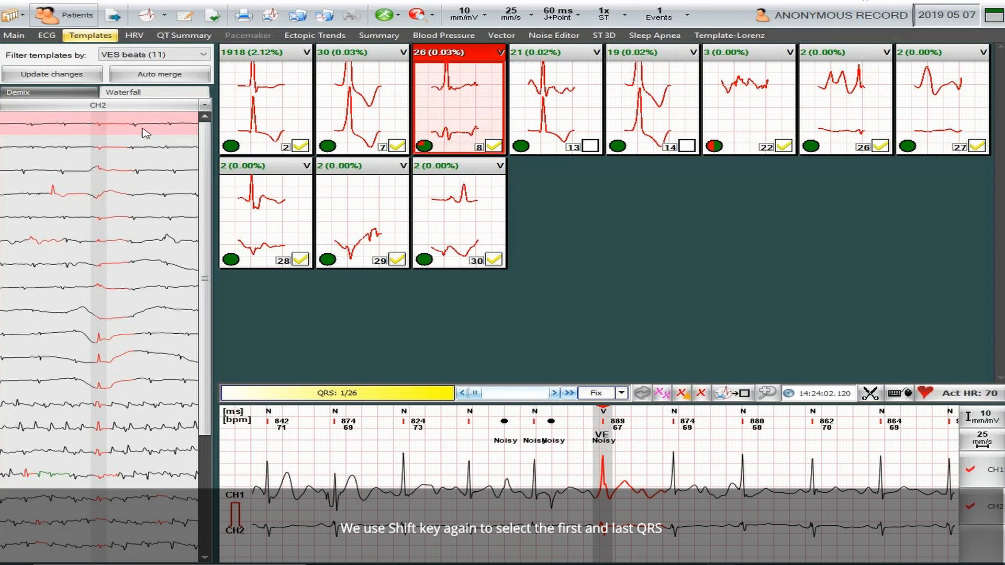
drag(202, 145, 140, 530)
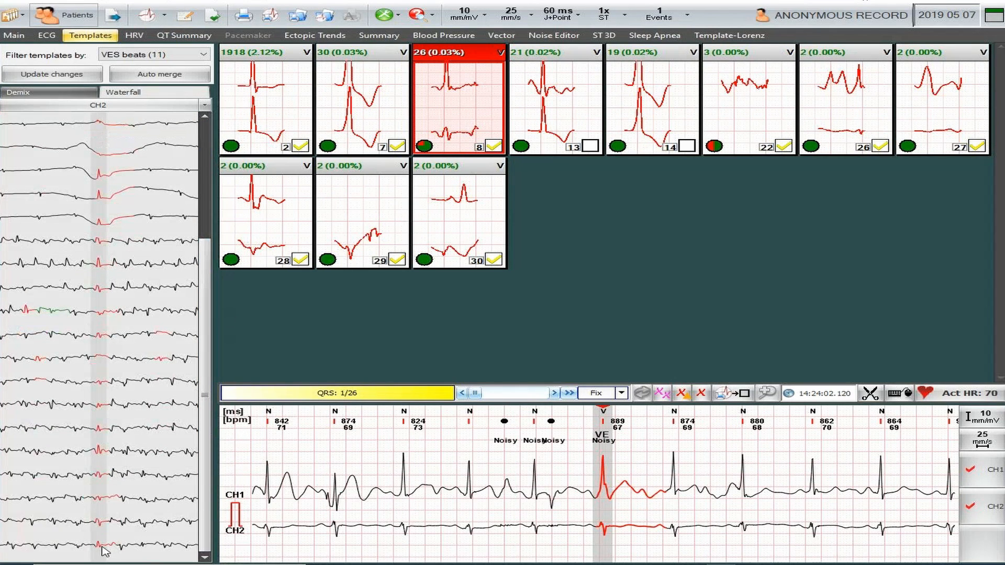
shift+click(101, 547)
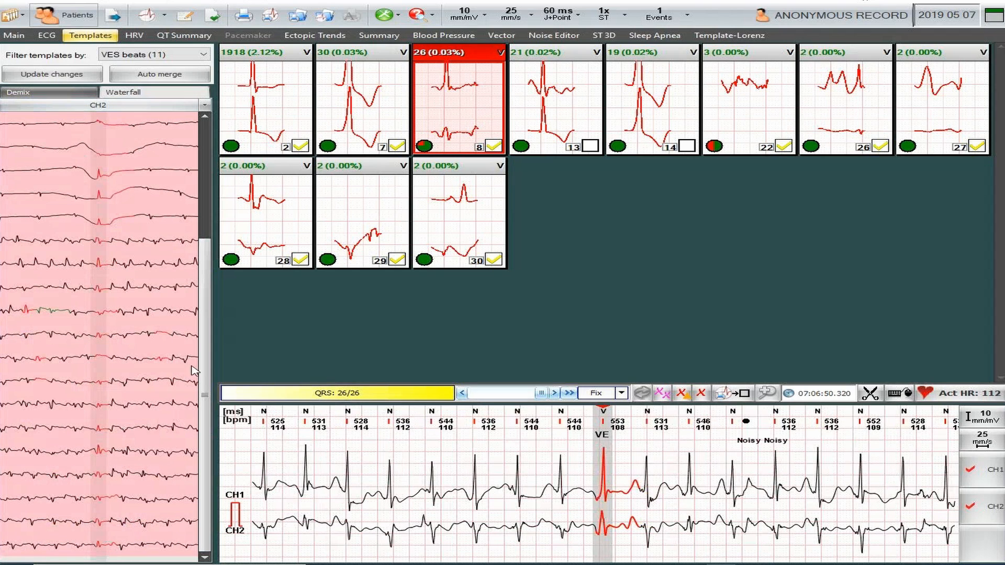
drag(208, 366, 214, 272)
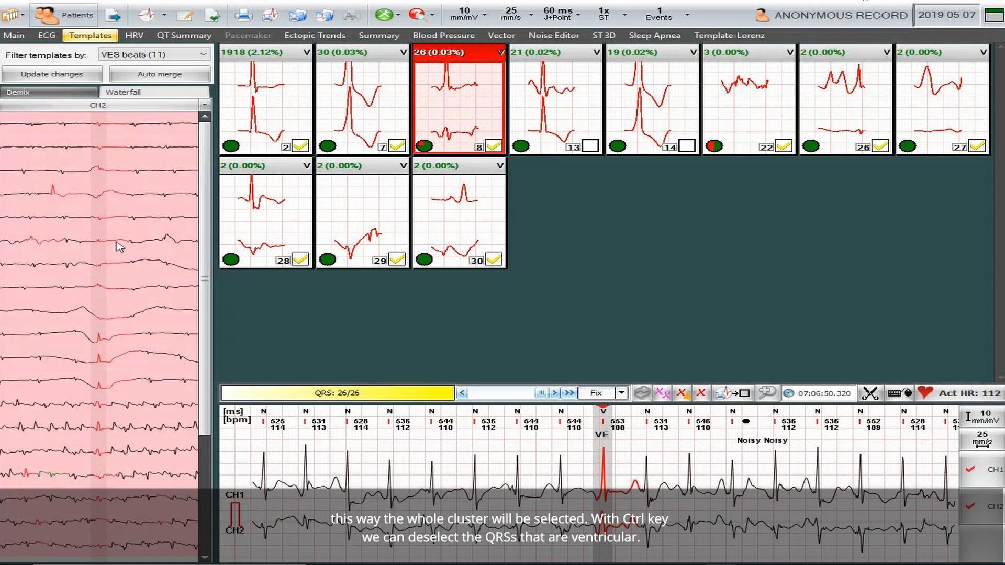
ctrl+click(103, 341)
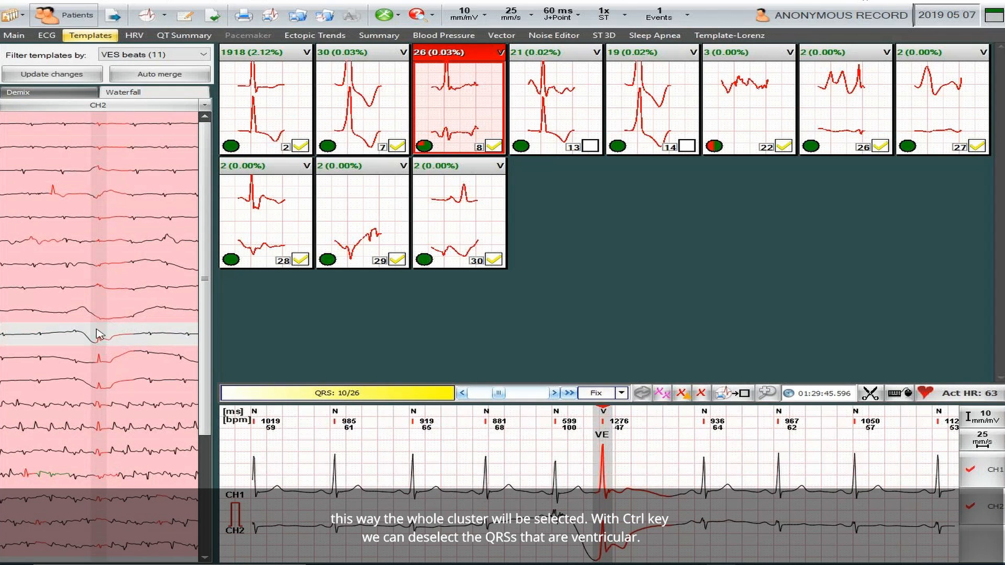
click(103, 321)
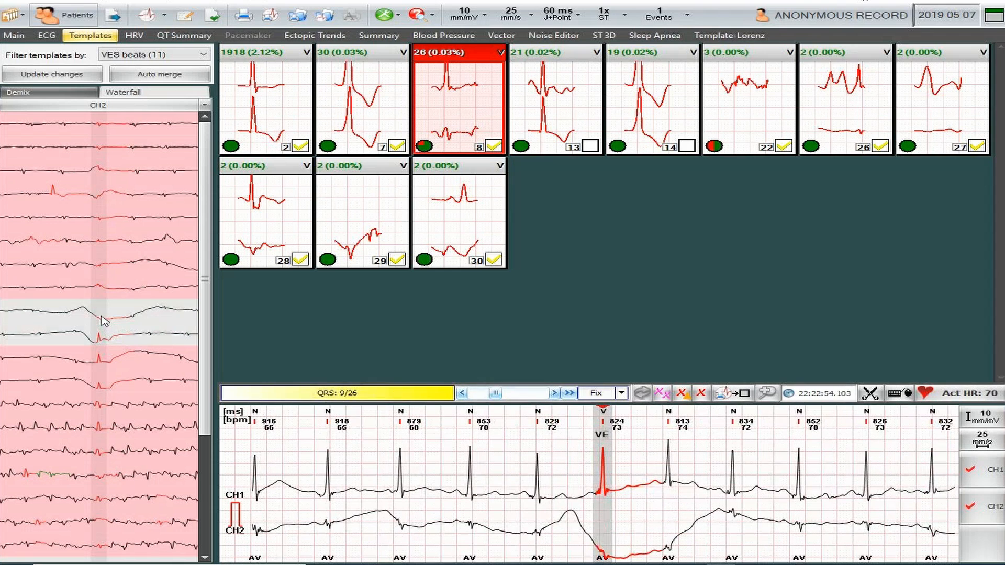
click(103, 369)
click(101, 390)
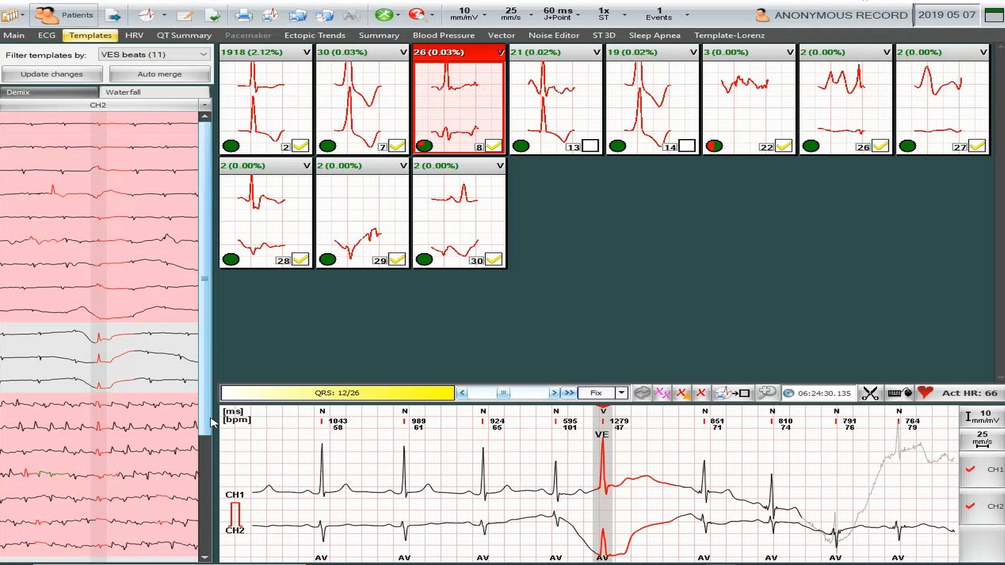
click(207, 512)
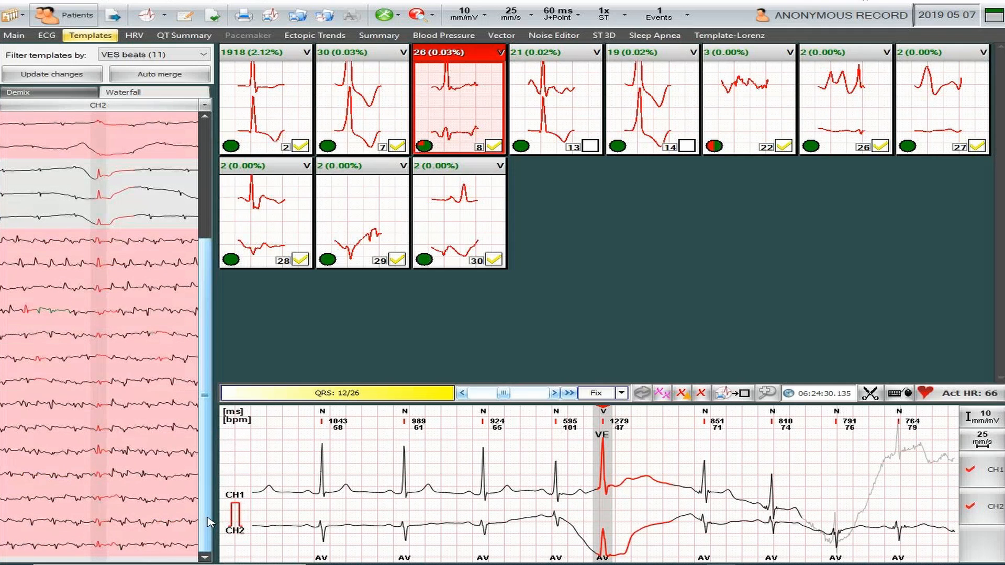
right_click(101, 311)
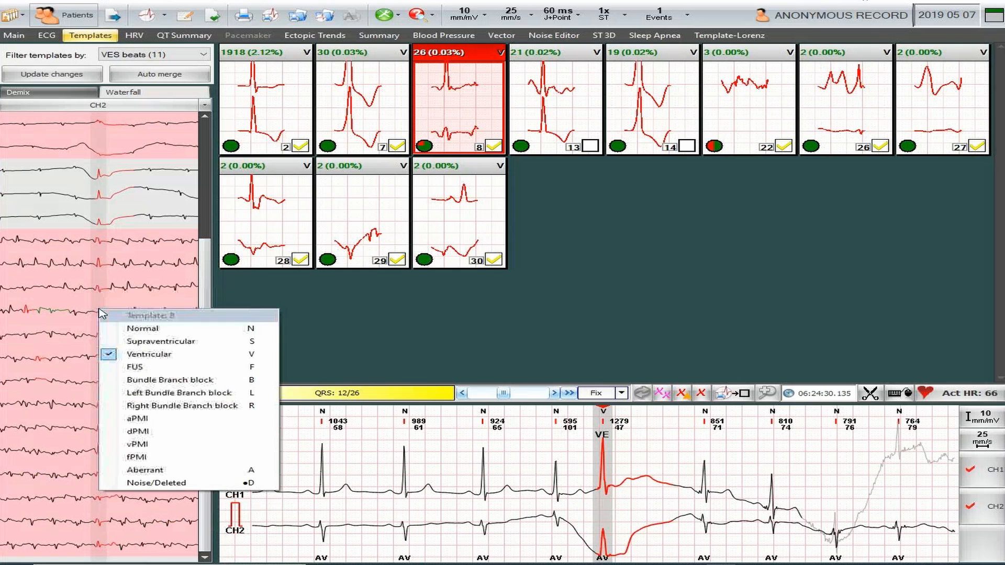
click(148, 482)
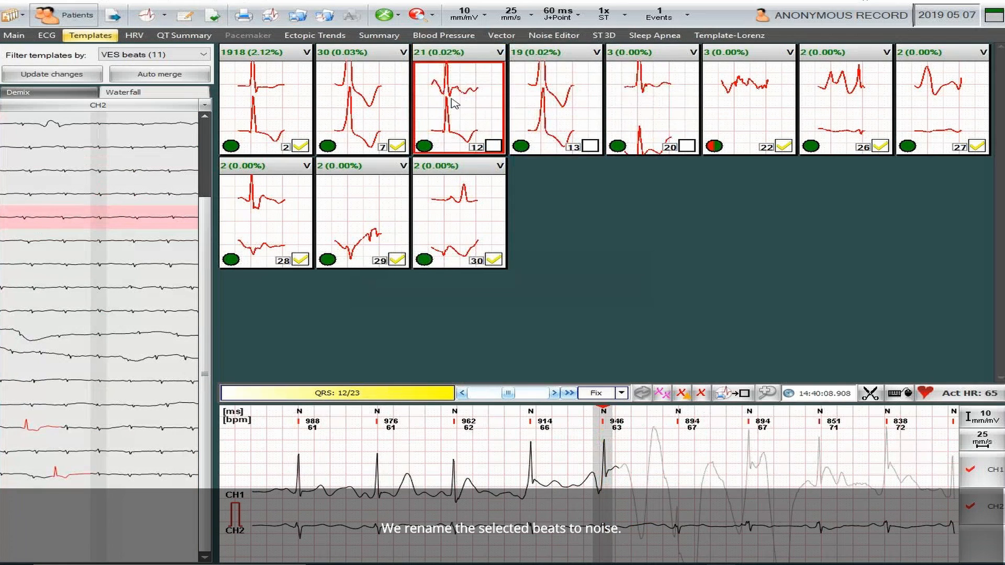
- Review the 30-, 21-, 19- and 3-beat templates in turn so each is ticked as checked
click(381, 122)
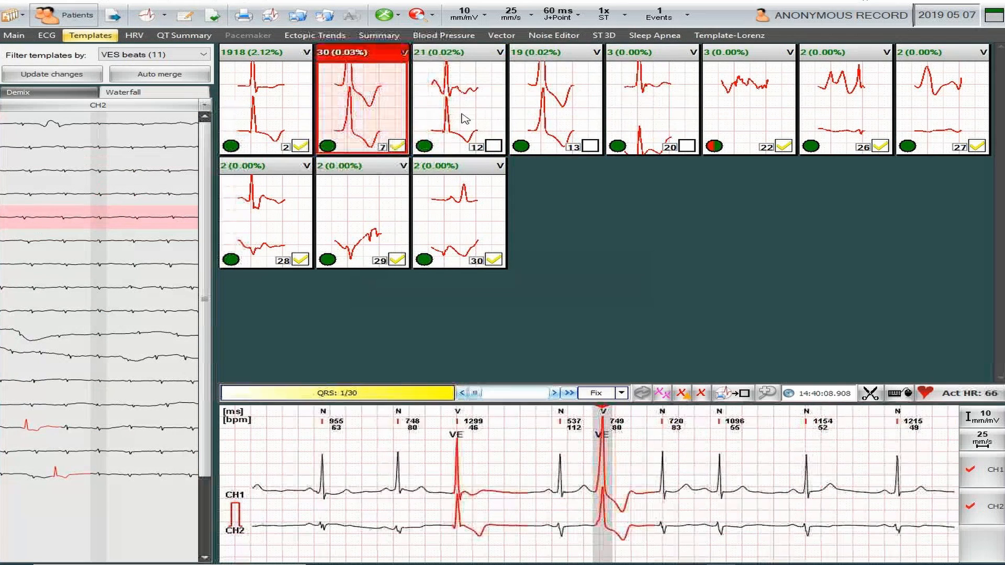
click(464, 119)
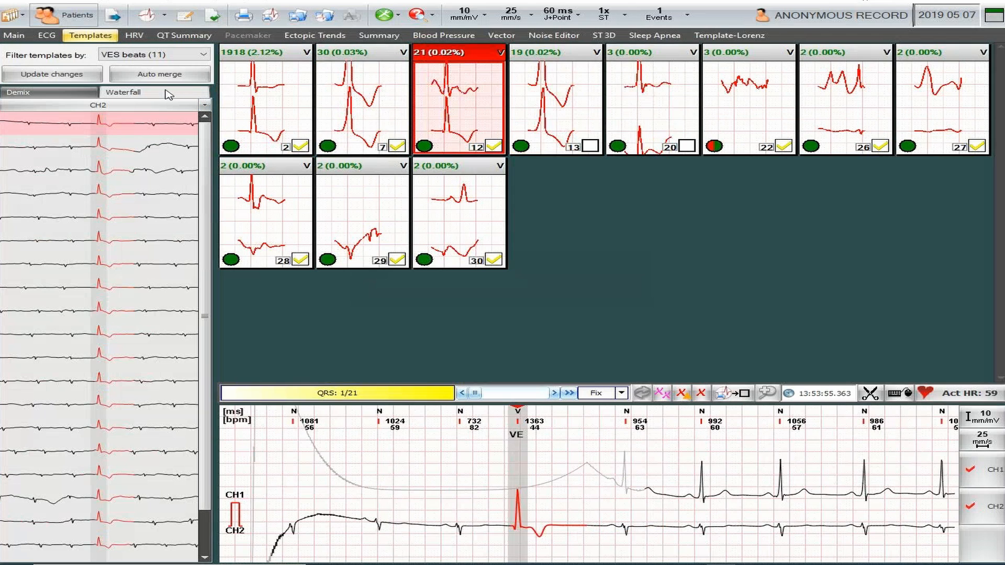
mouse_move(206, 159)
mouse_down()
mouse_move(203, 222)
mouse_move(223, 153)
mouse_up()
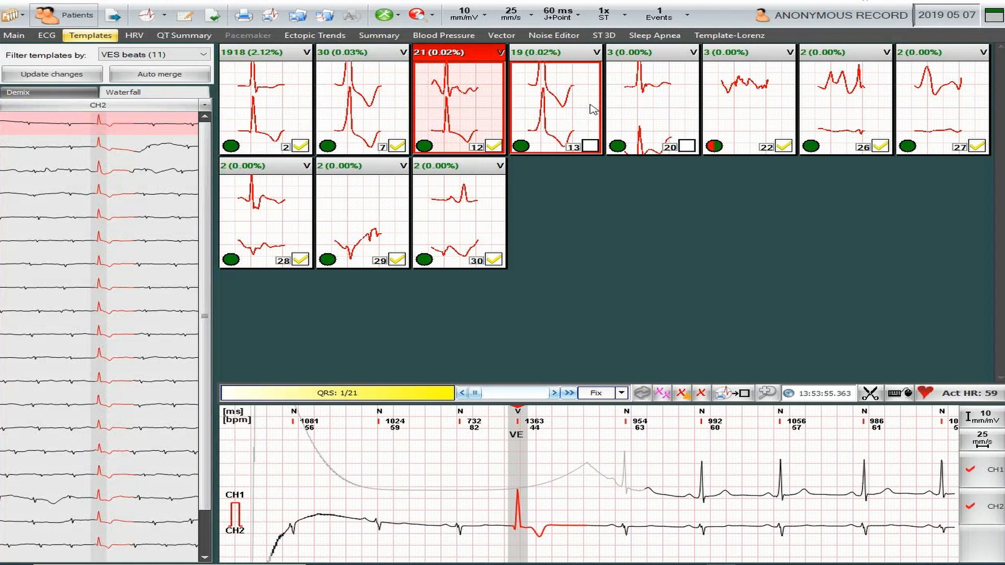
click(571, 121)
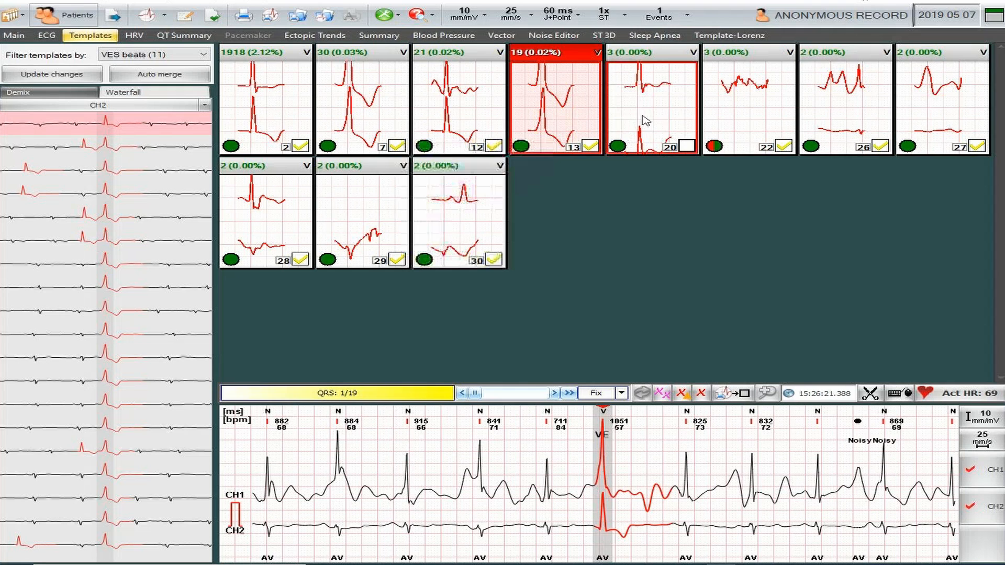
click(676, 112)
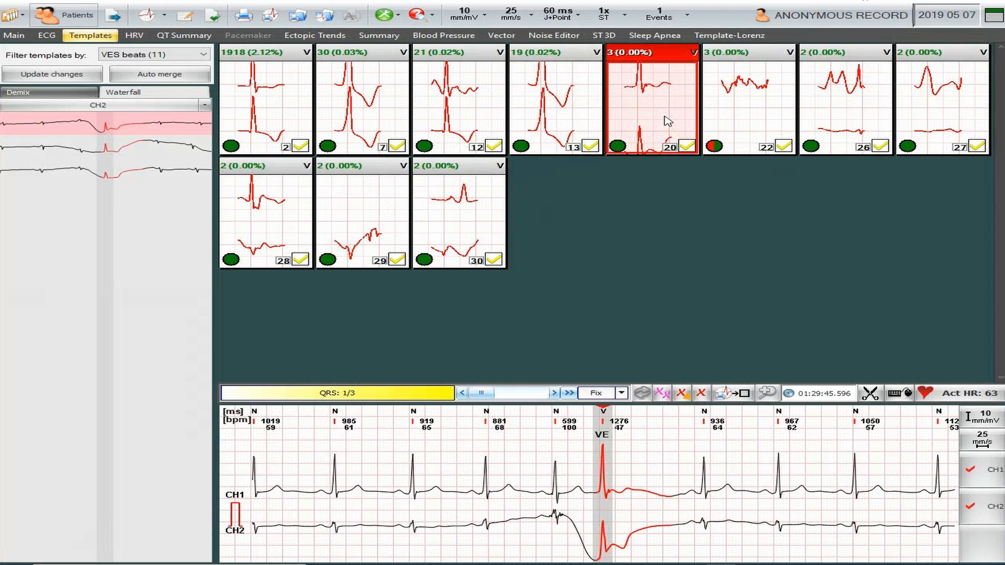
- Inspect the small noisy templates 22, 26, 27, 28, 29 and 30 one by one
click(753, 98)
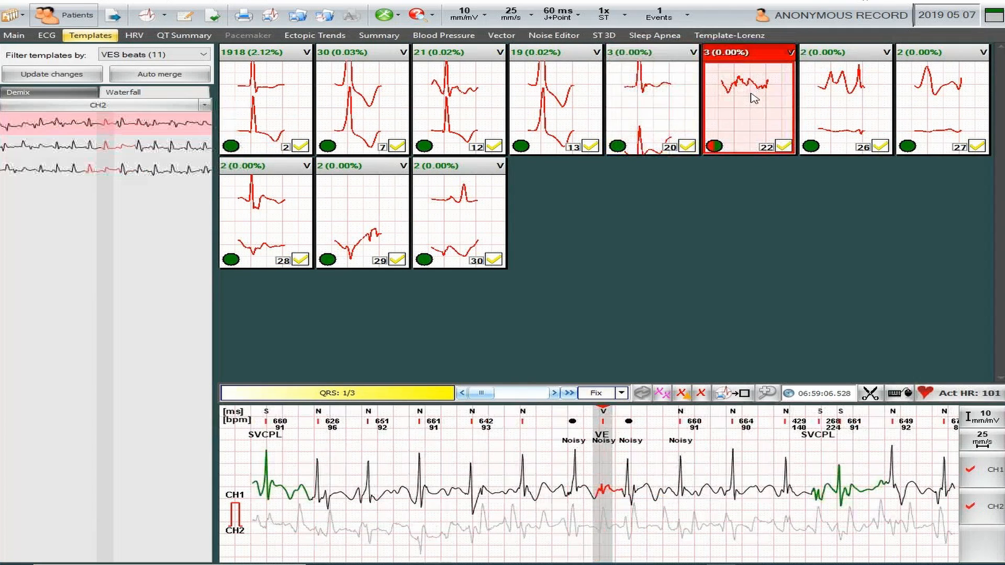
click(860, 116)
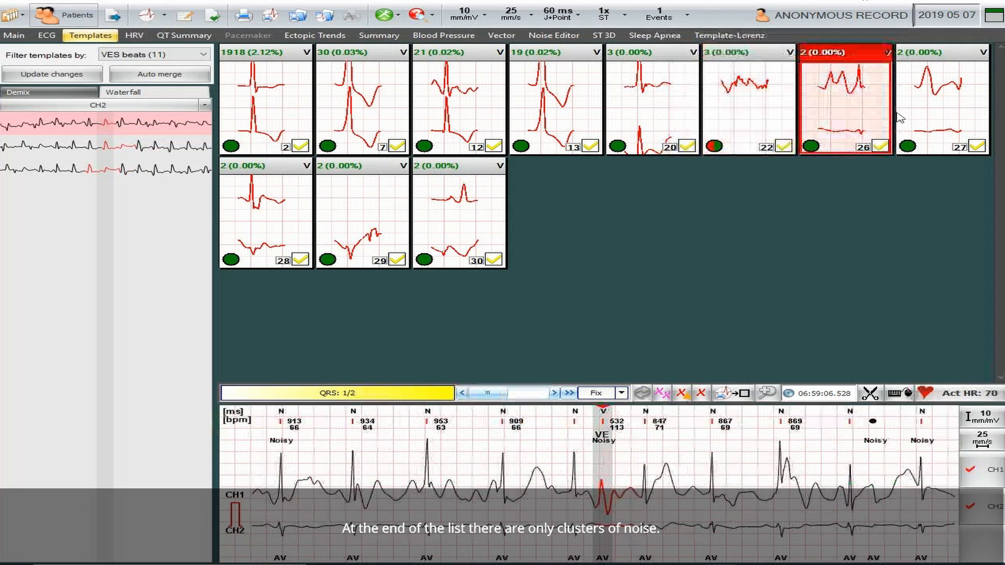
click(940, 121)
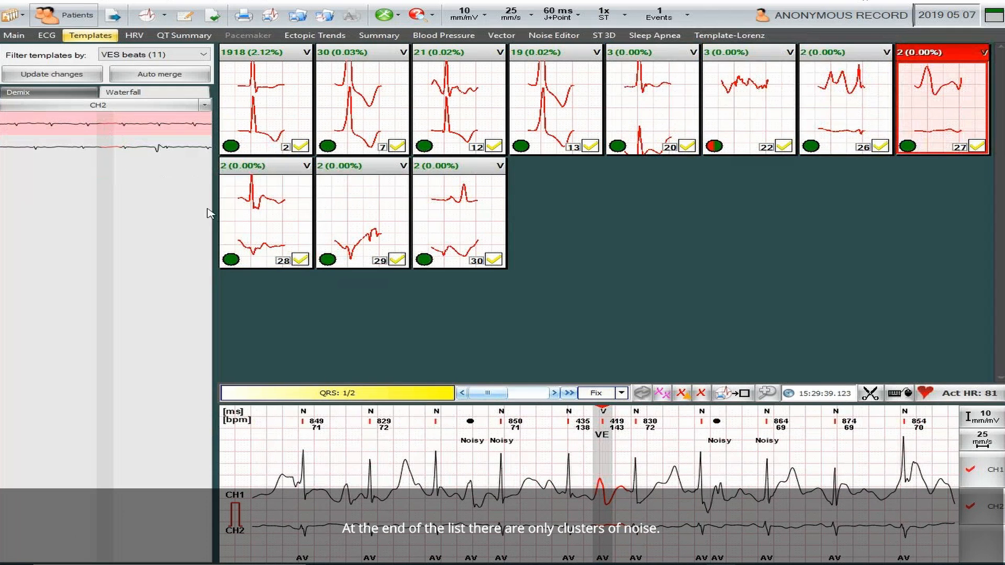
click(257, 228)
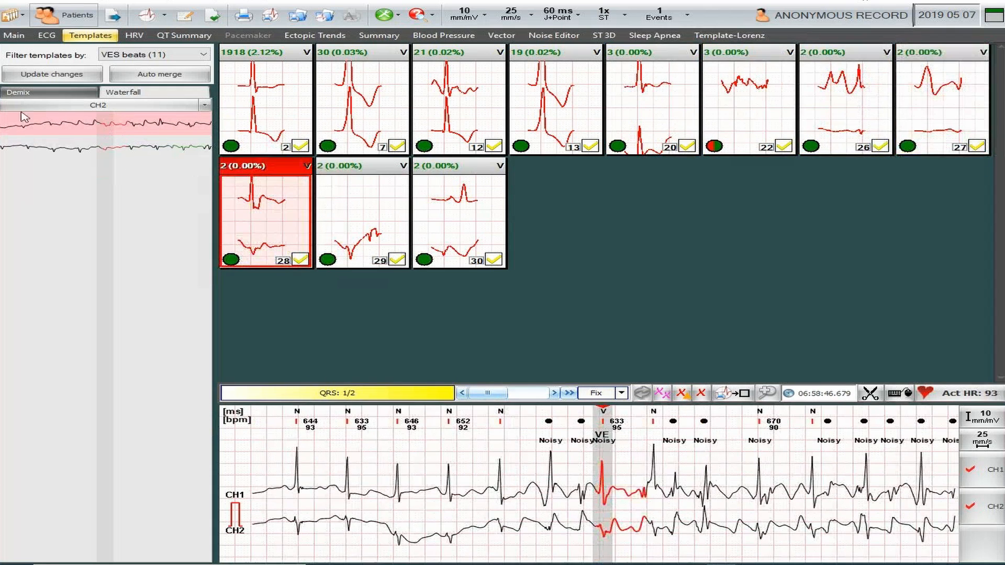
click(369, 223)
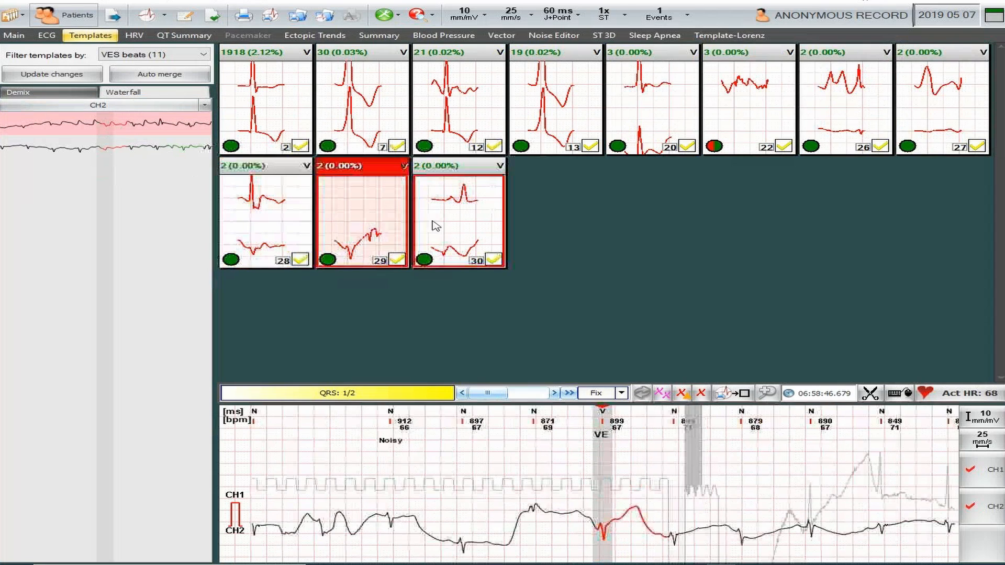
click(449, 226)
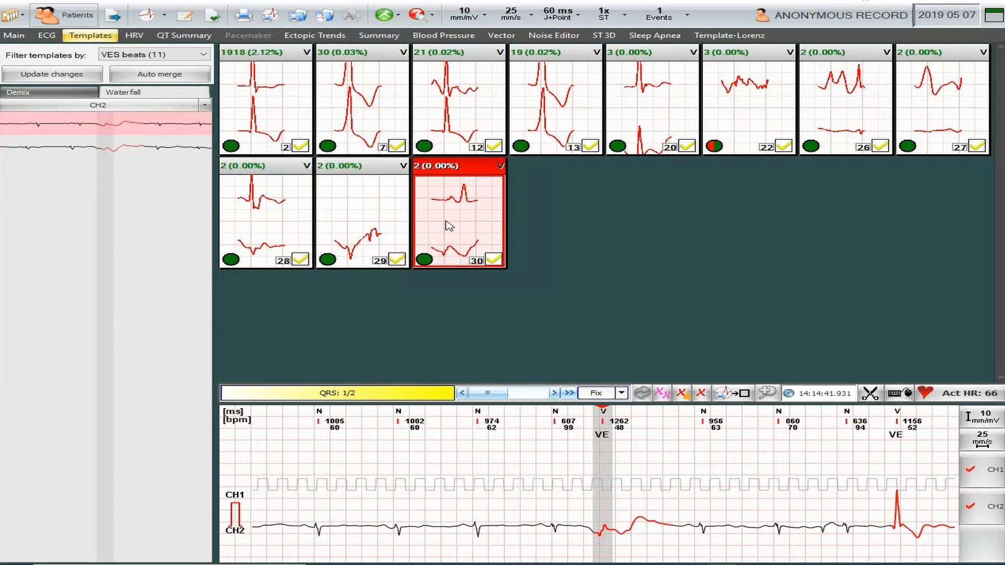
- Select templates 22 and 26–30 together and reclassify them as Noise/Deleted
shift+click(282, 230)
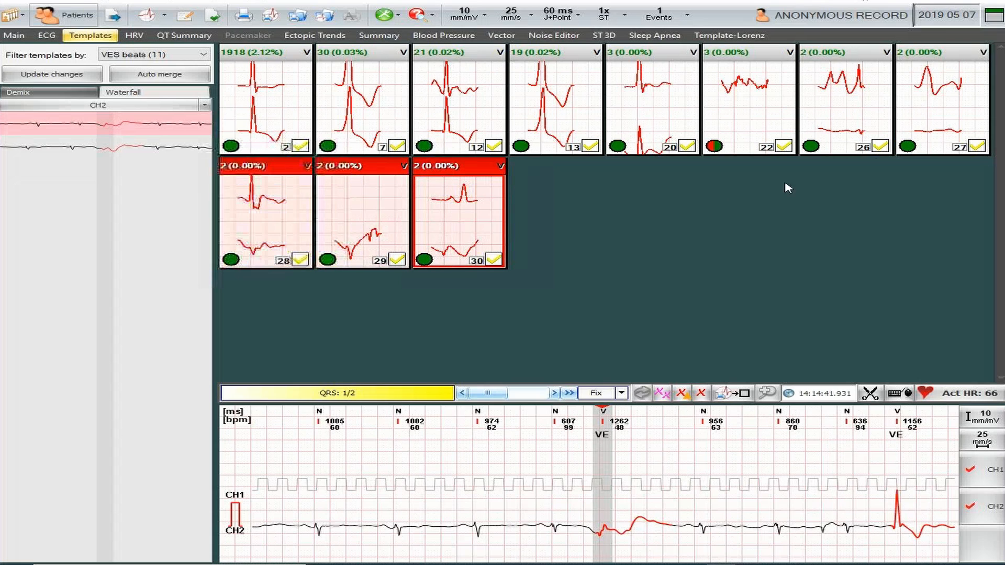
ctrl+click(933, 112)
ctrl+click(818, 117)
ctrl+click(757, 122)
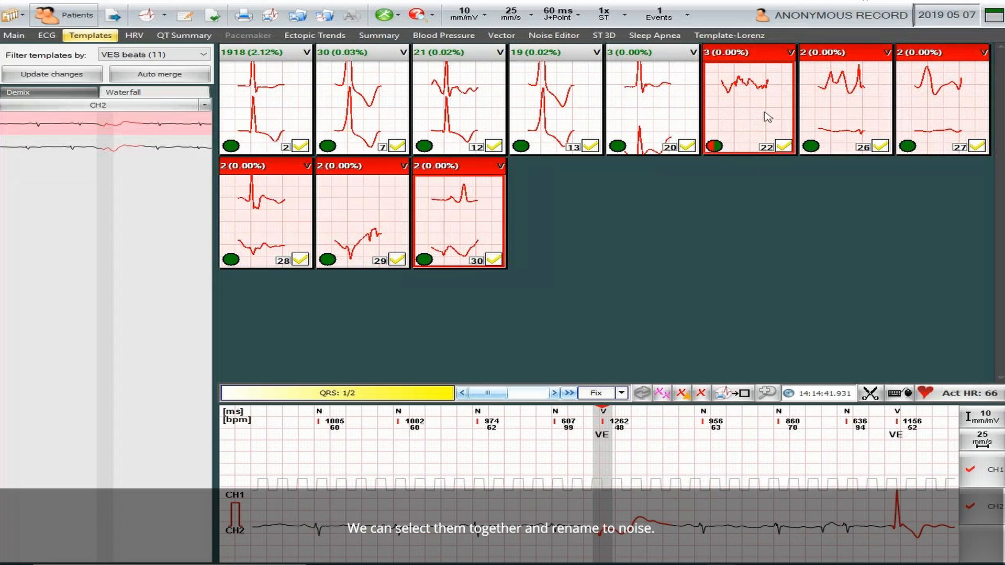
right_click(753, 116)
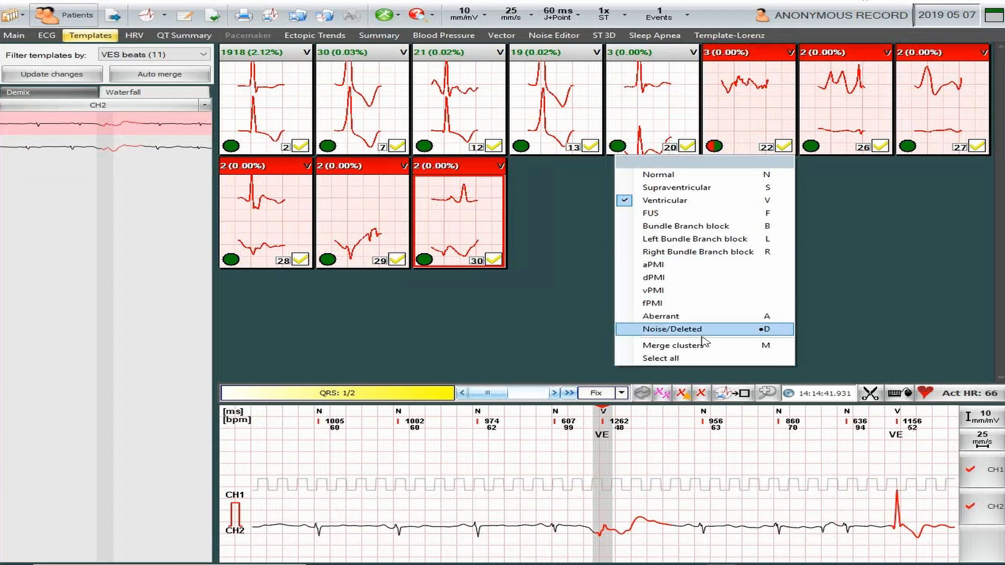
click(679, 330)
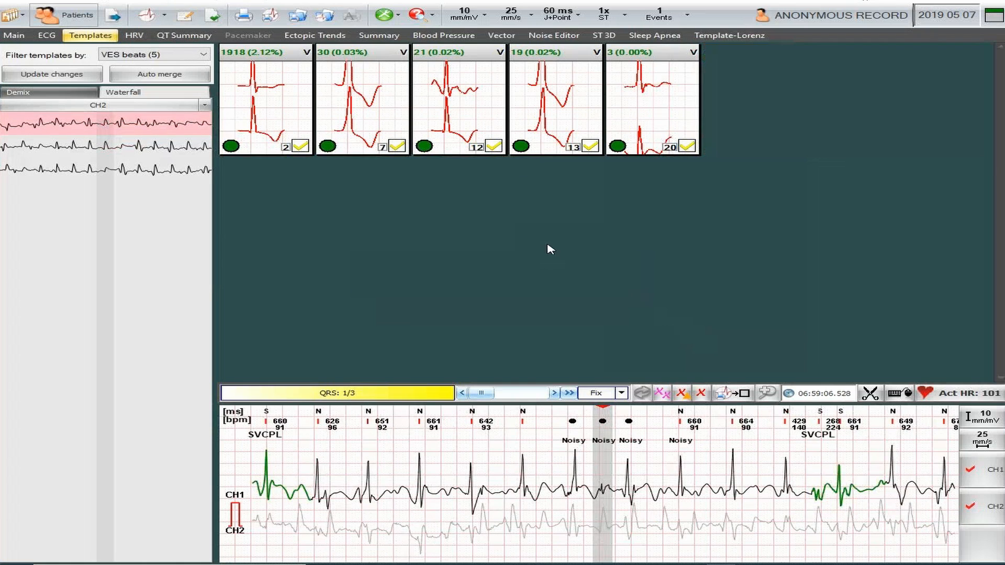
- Review the five VES templates of 1918, 30, 21, 19 and 3 beats
click(272, 112)
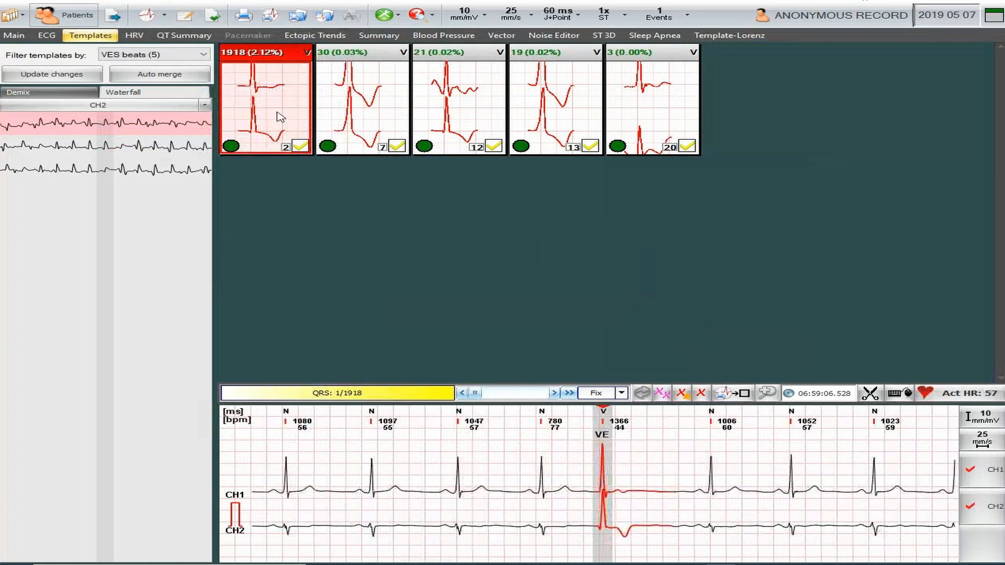
click(381, 123)
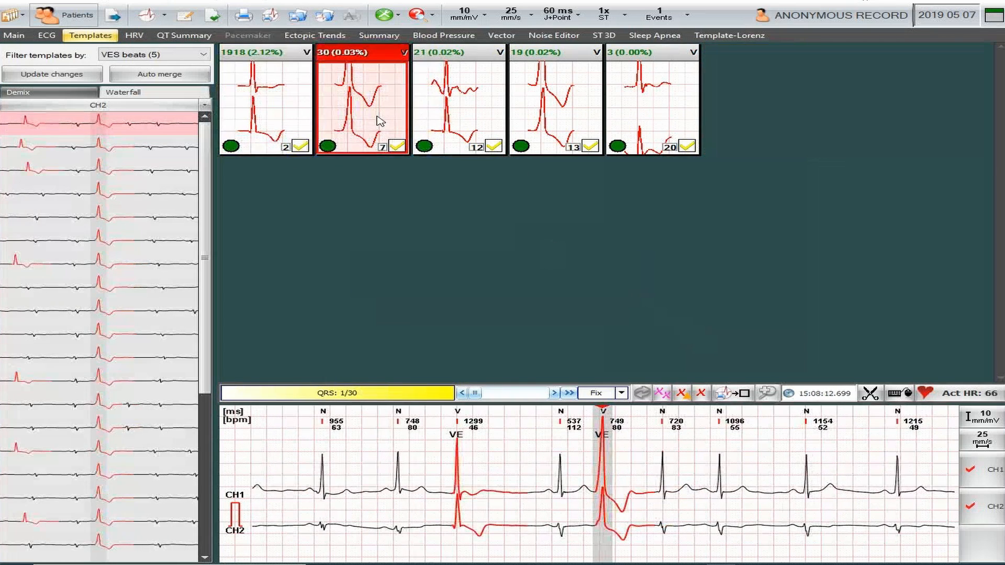
click(470, 128)
click(563, 129)
click(656, 131)
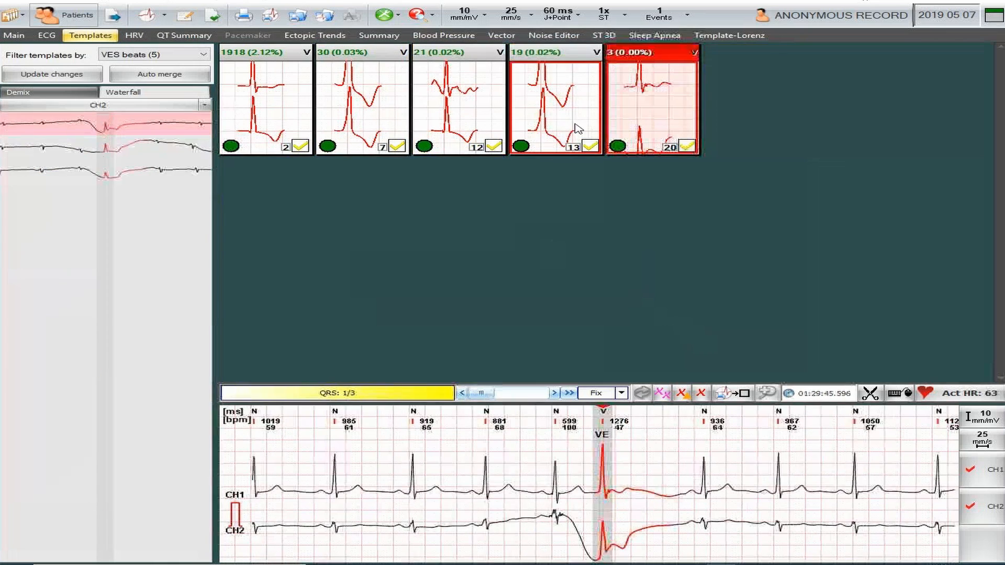
click(550, 125)
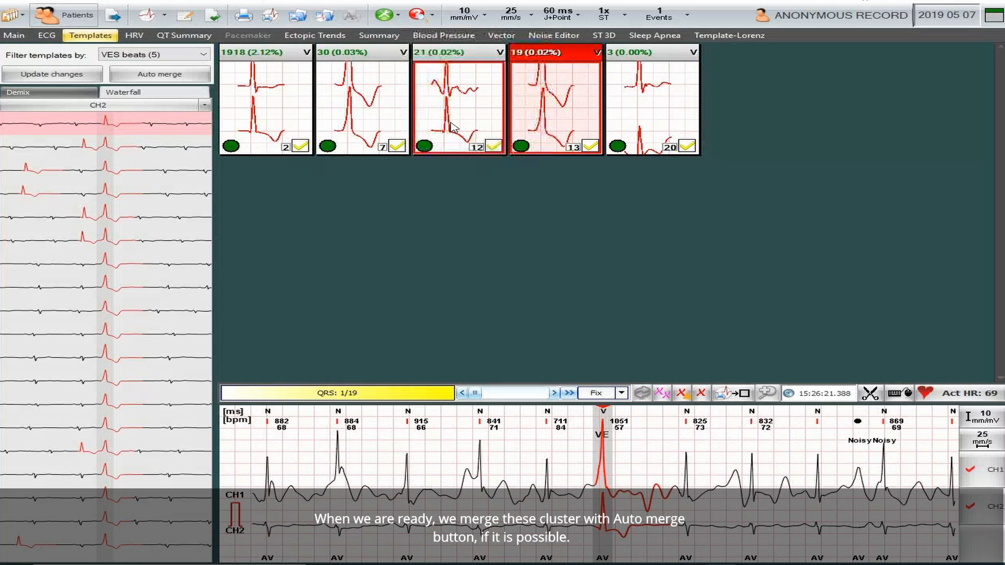
- Auto merge the VES templates and check the resulting 1942-beat and 49-beat clusters
click(196, 77)
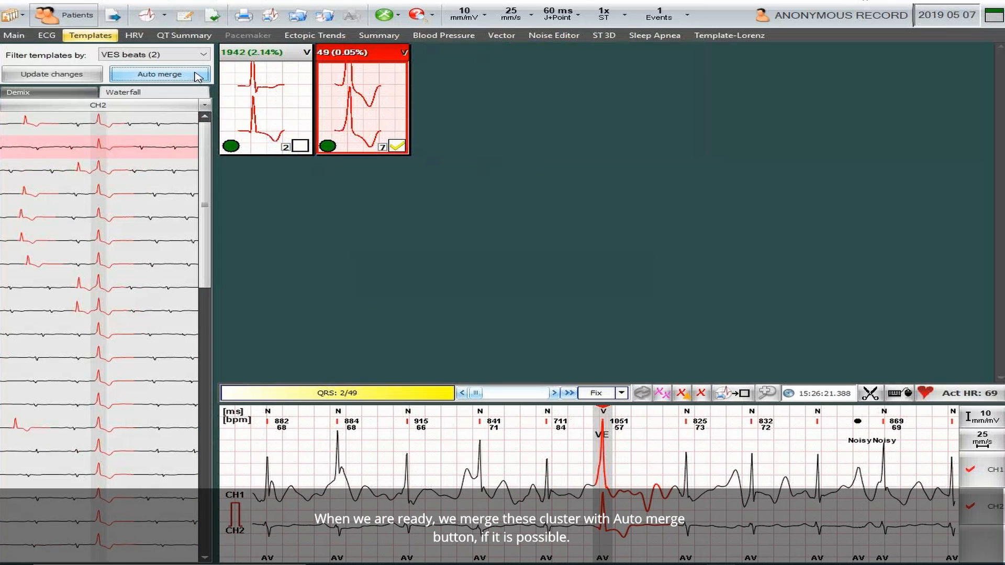
click(265, 101)
click(378, 116)
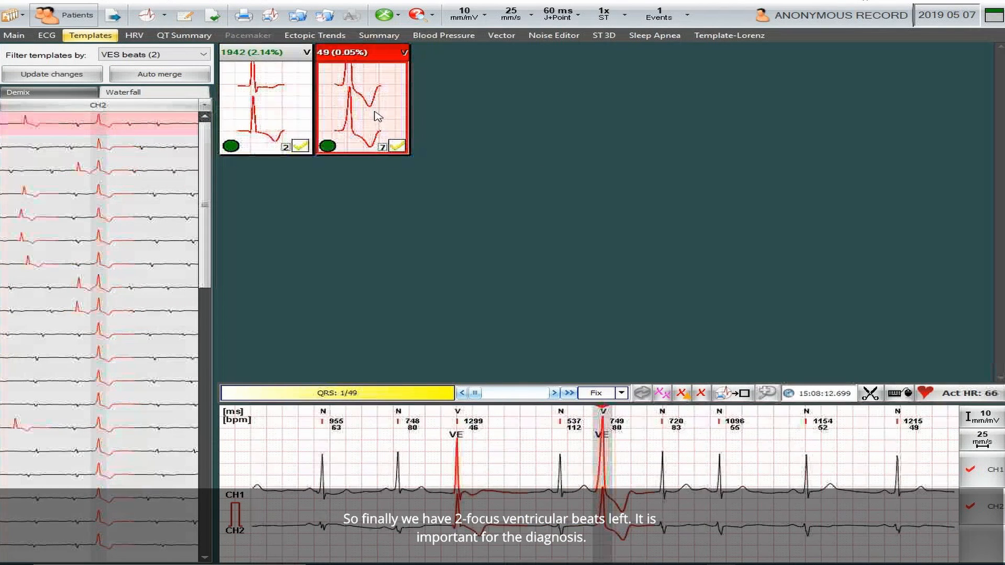
click(270, 122)
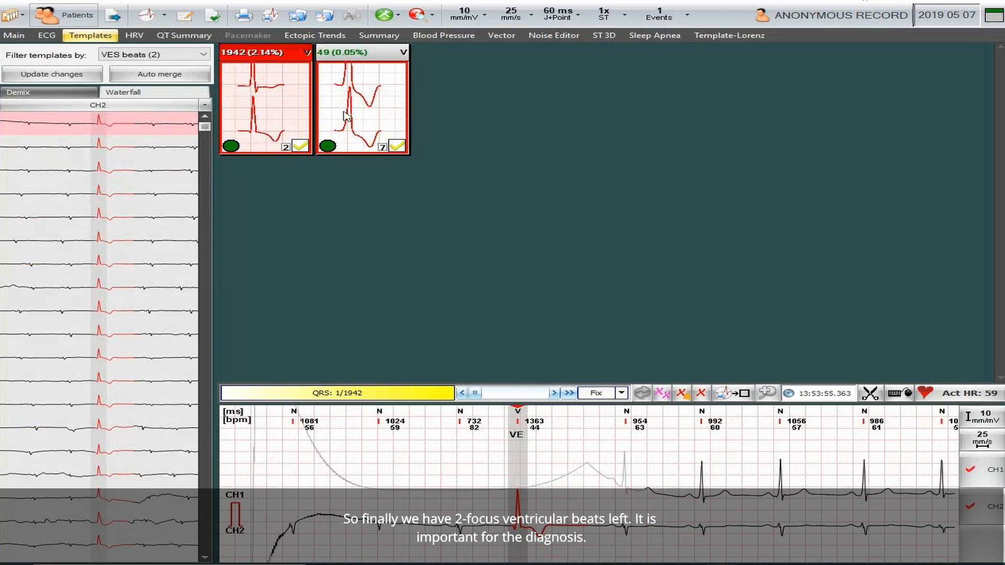